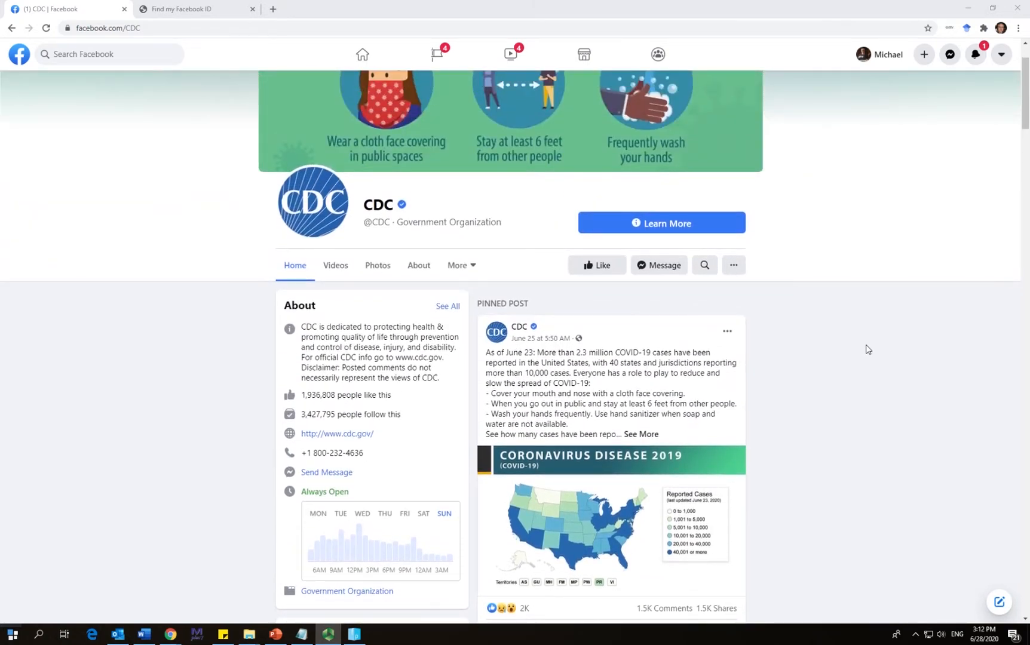
# Copy the CDC Facebook page's address and look up its numeric ID on the Find my Facebook ID site
pyautogui.scroll(-3, 868, 350)
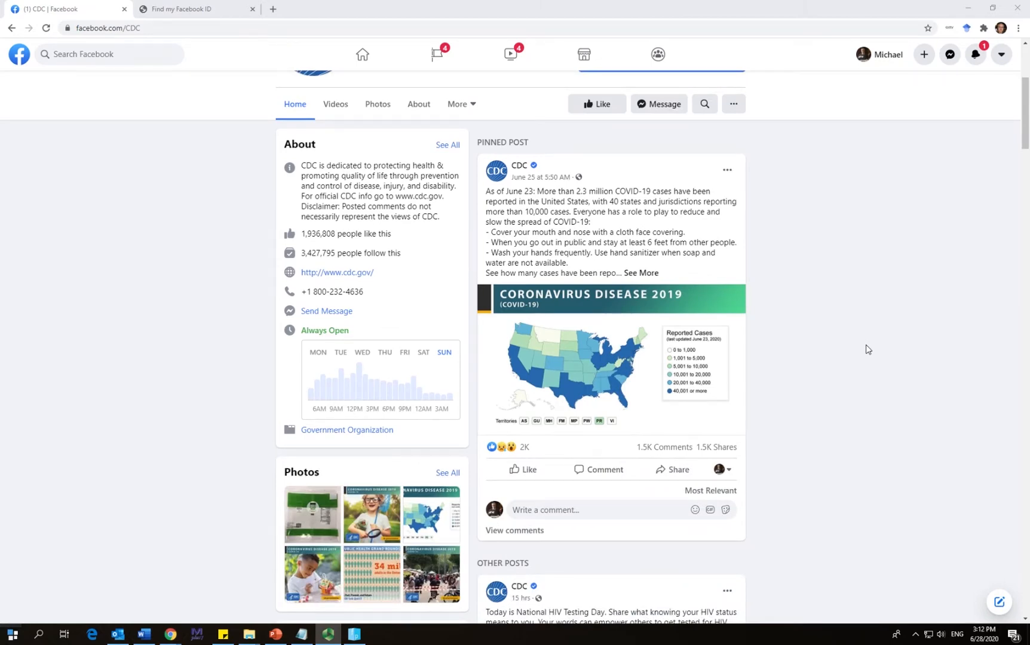
pyautogui.scroll(-8, 868, 349)
pyautogui.scroll(-1, 868, 350)
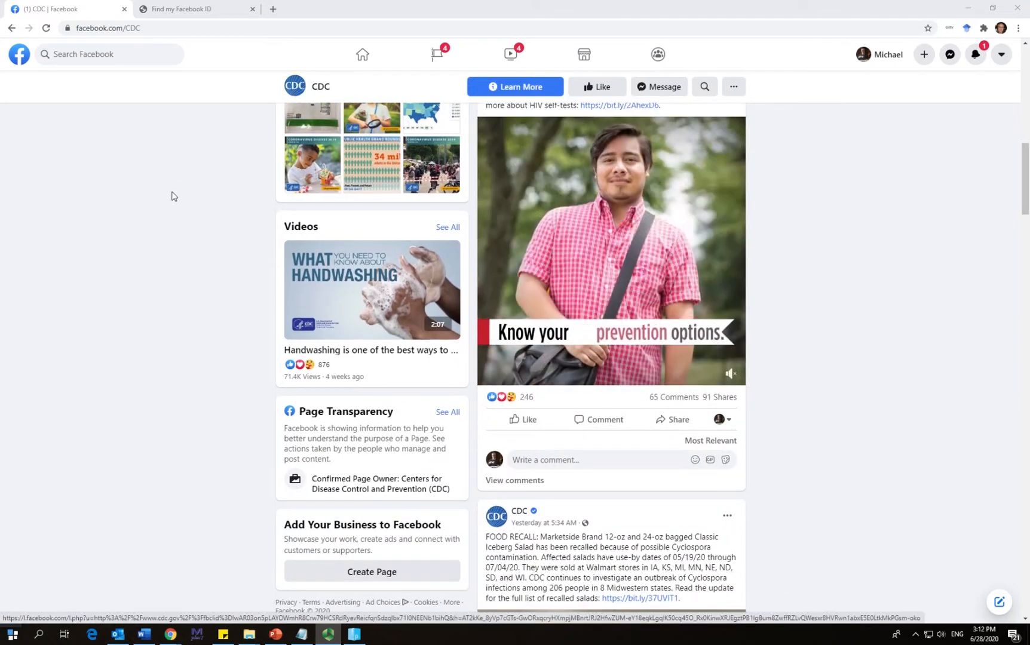
pyautogui.scroll(4, 171, 196)
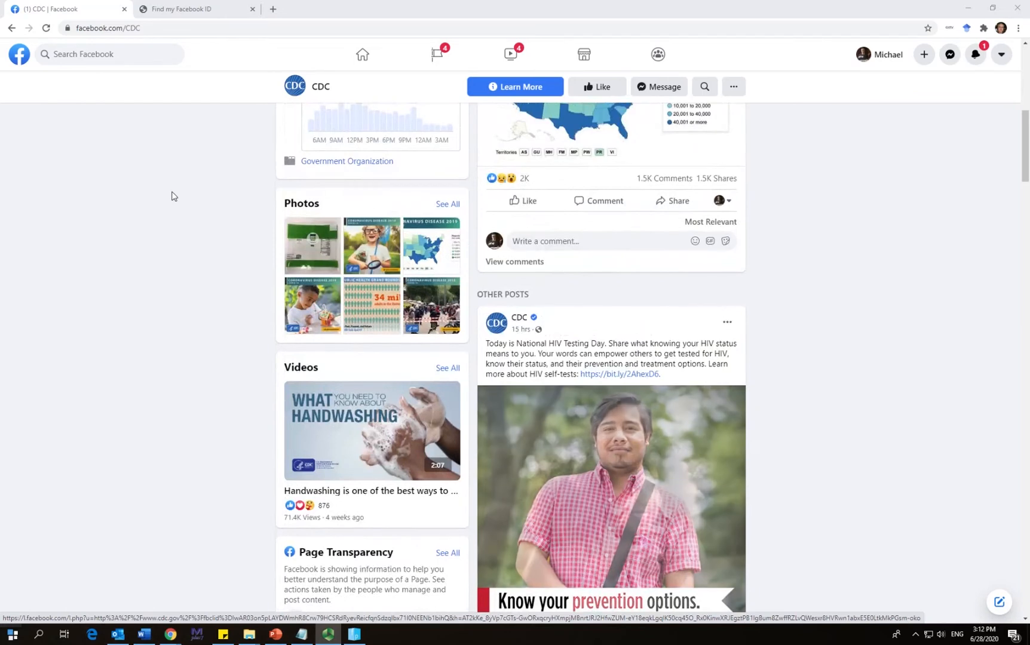
pyautogui.scroll(6, 171, 196)
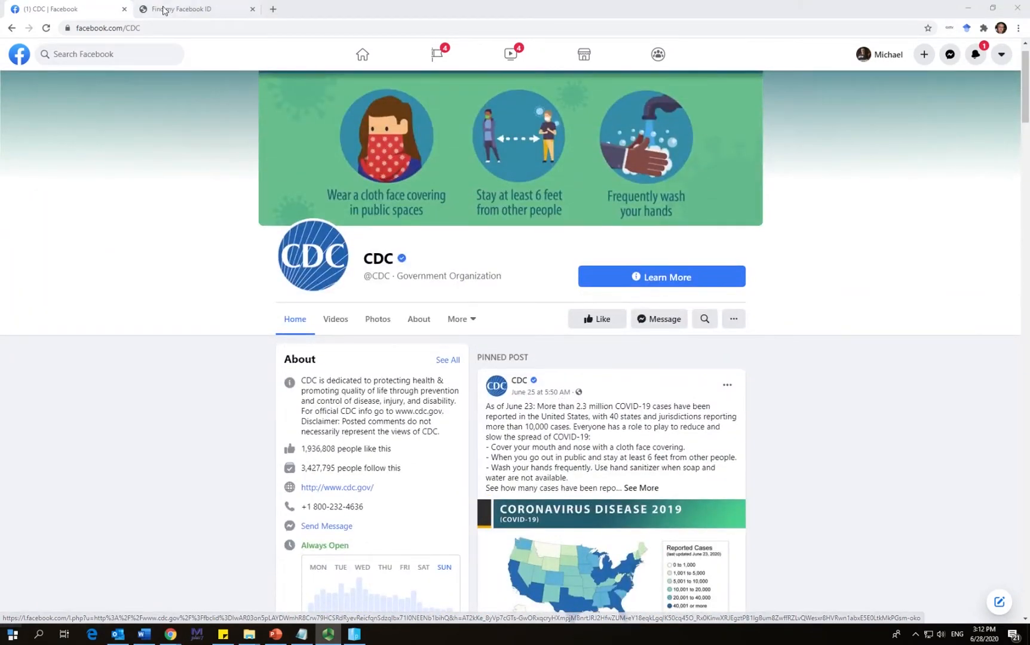
pyautogui.click(116, 29)
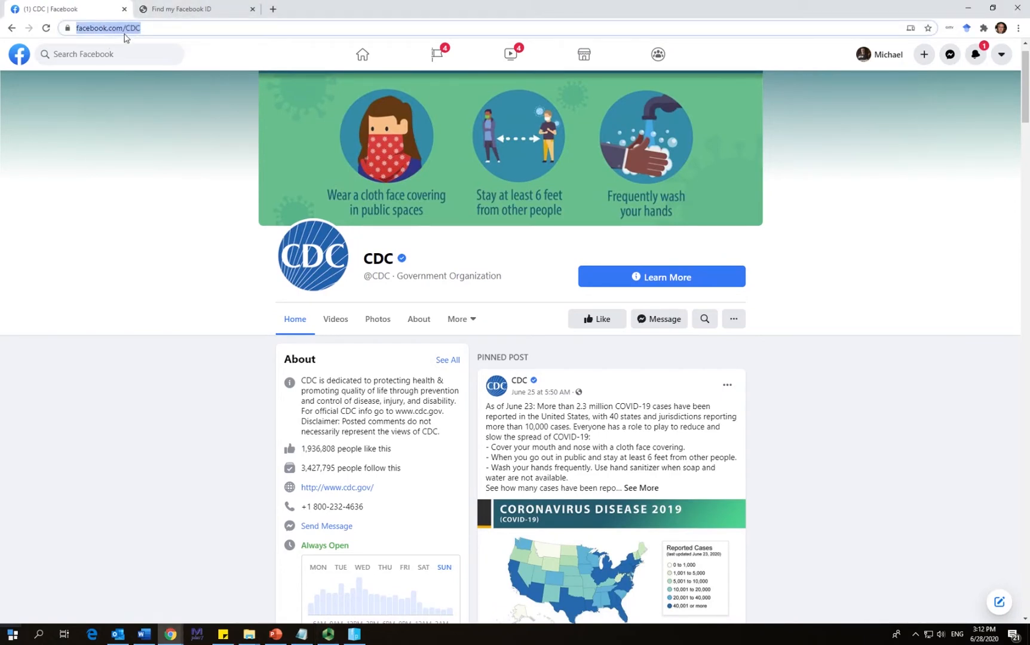
pyautogui.click(183, 12)
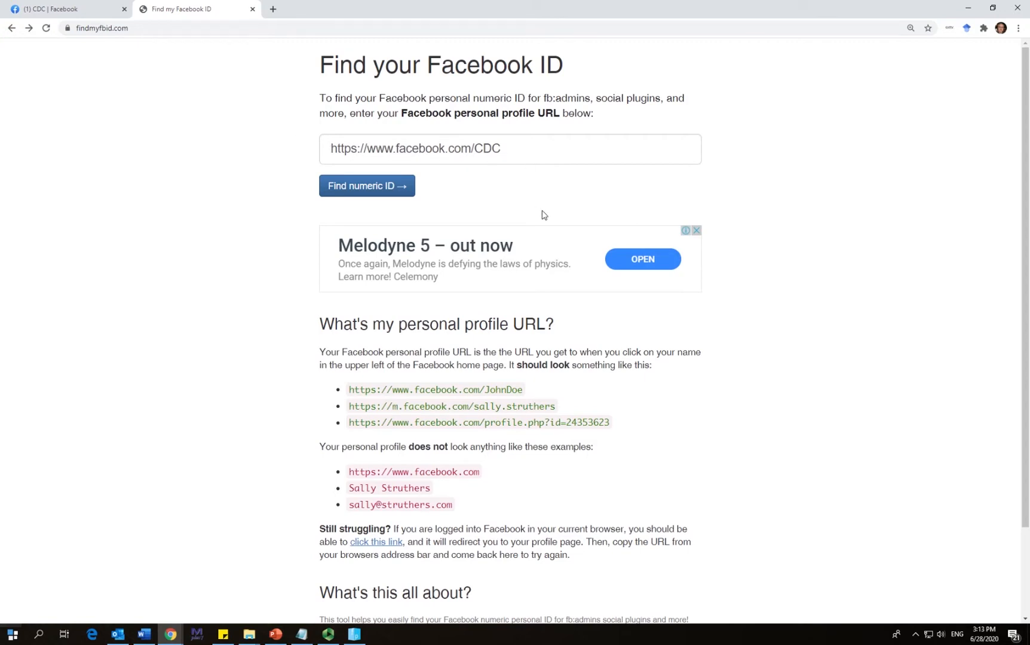
pyautogui.click(389, 194)
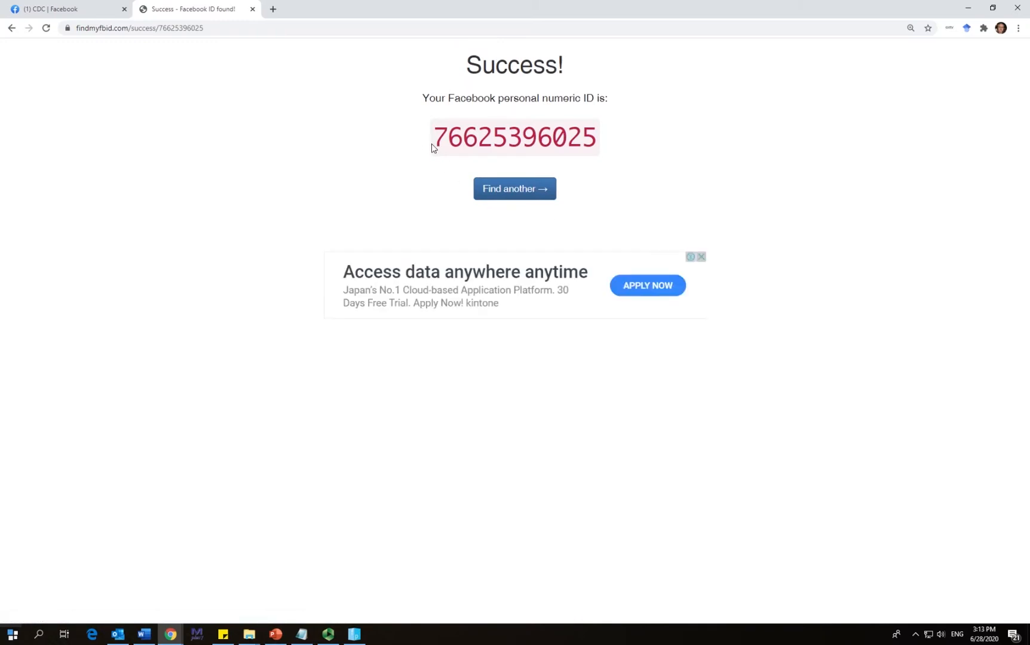
# Copy the CDC page's numeric Facebook ID from the lookup result
pyautogui.moveTo(441, 145); pyautogui.dragTo(600, 144)
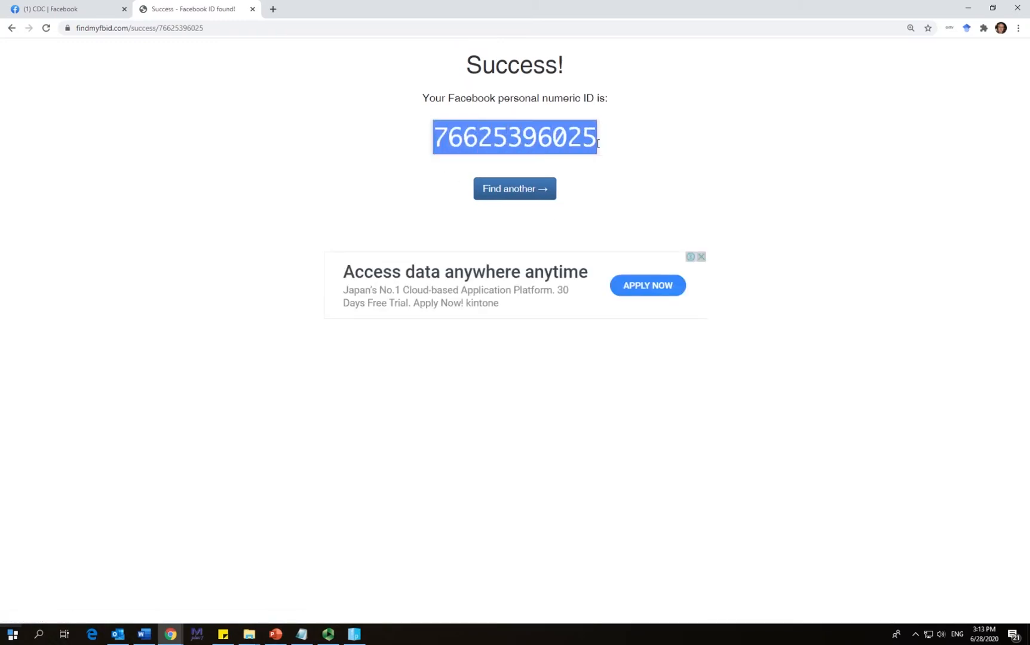
pyautogui.doubleClick(518, 147)
pyautogui.rightClick(518, 147)
pyautogui.click(533, 155)
# Switch to Facepager and create a new database named data.db in the 2020 Facepager Tutorial II folder, replacing the existing file
pyautogui.hotkey('alt', 'Tab')
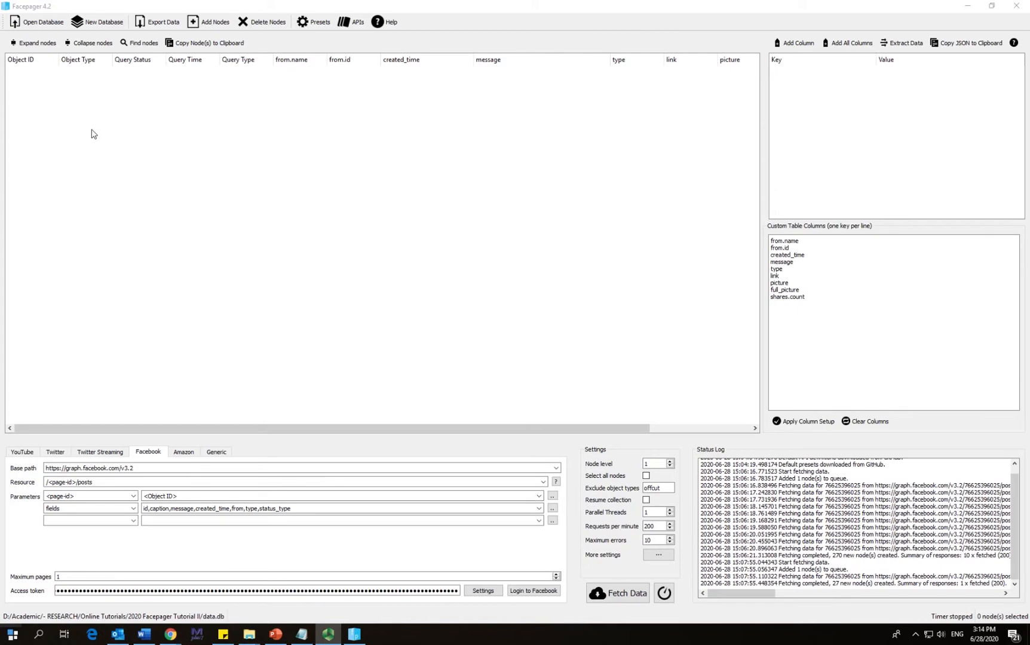
pyautogui.click(104, 22)
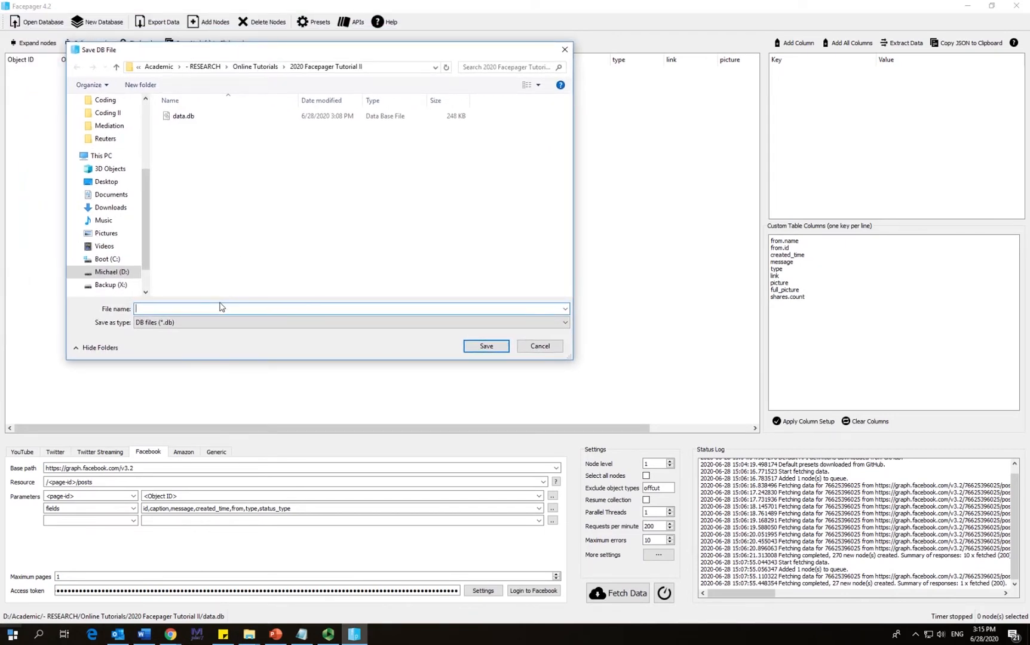
pyautogui.doubleClick(181, 116)
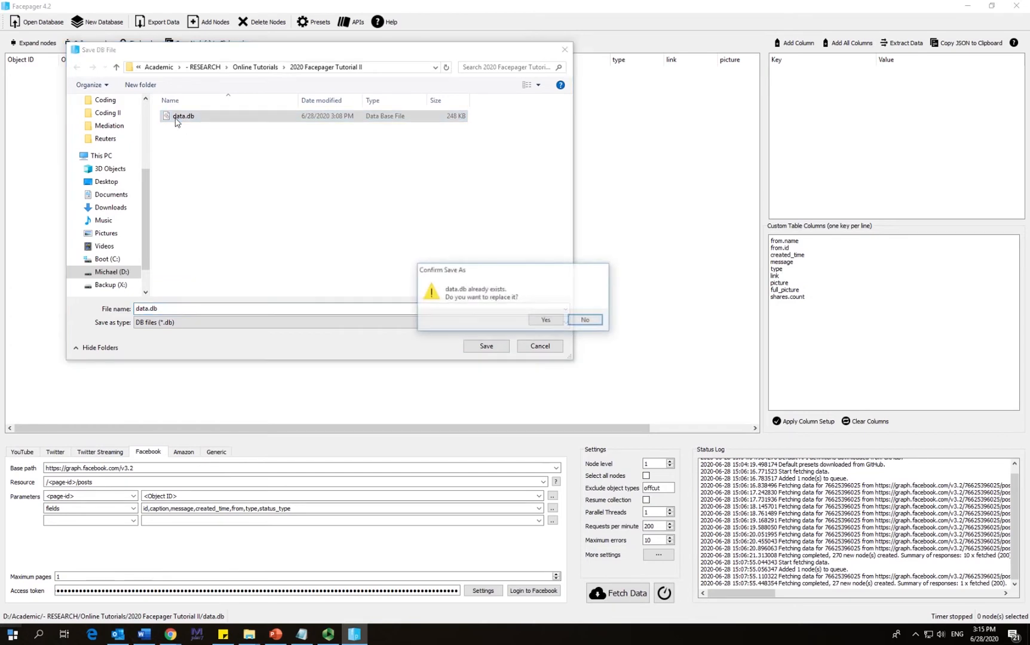
pyautogui.click(546, 320)
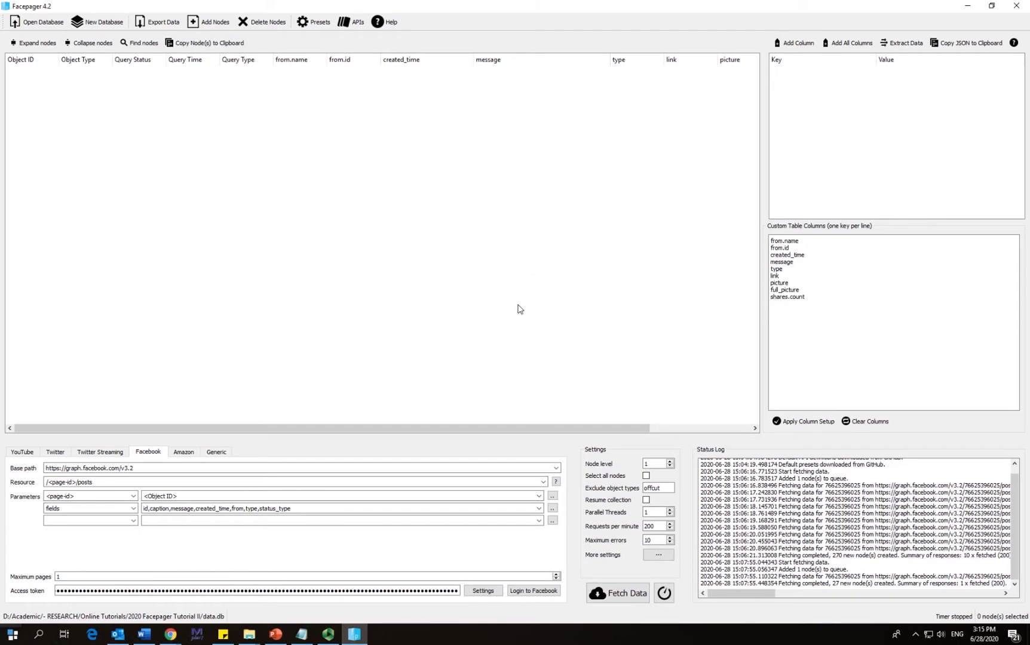
# Add a node with the CDC page's numeric ID as its Object ID, copying the ID again from the browser
pyautogui.click(215, 23)
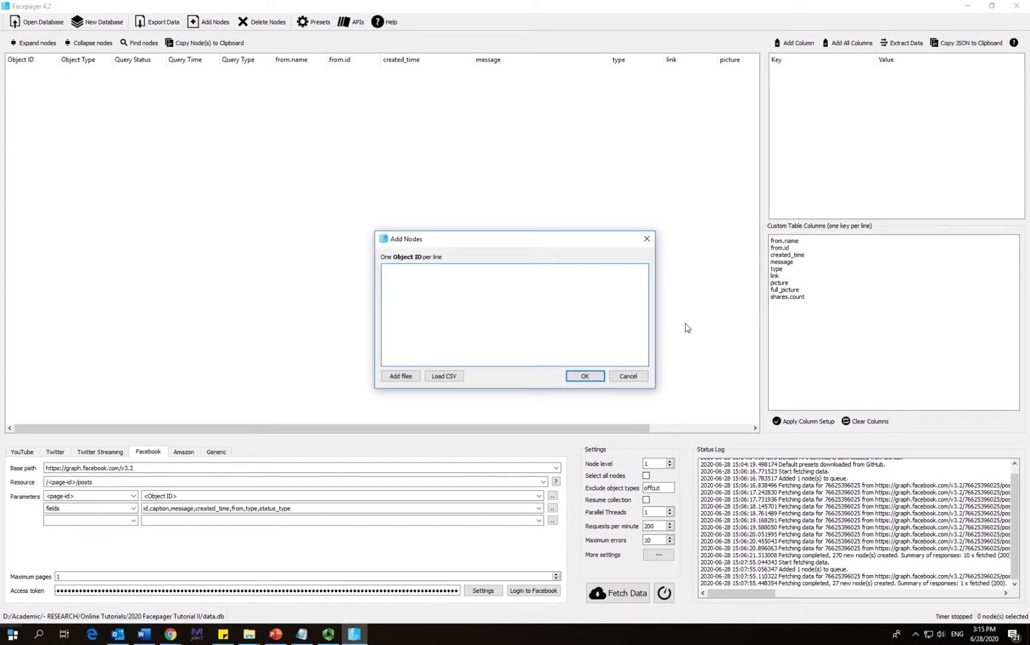
pyautogui.hotkey('alt', 'Tab')
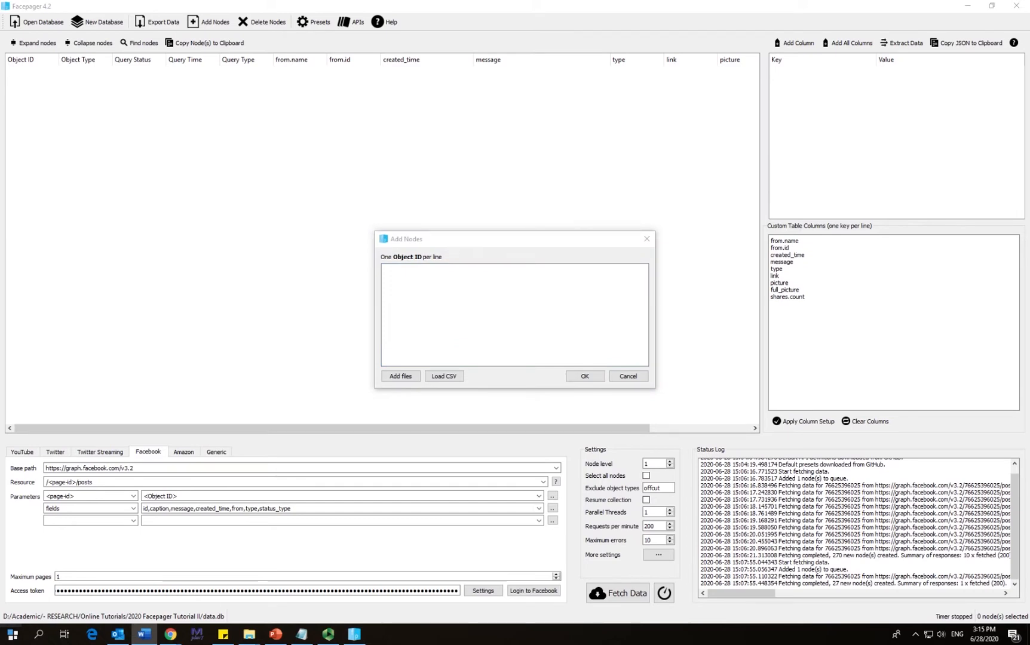
pyautogui.moveTo(169, 640)
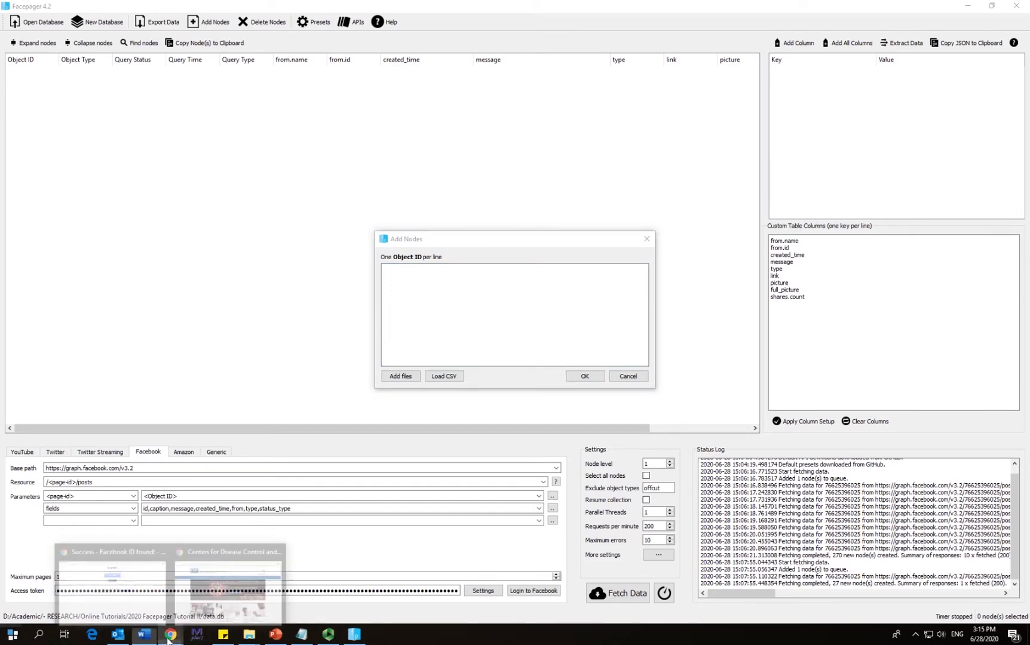
pyautogui.click(119, 592)
pyautogui.rightClick(481, 143)
pyautogui.click(492, 148)
pyautogui.click(968, 8)
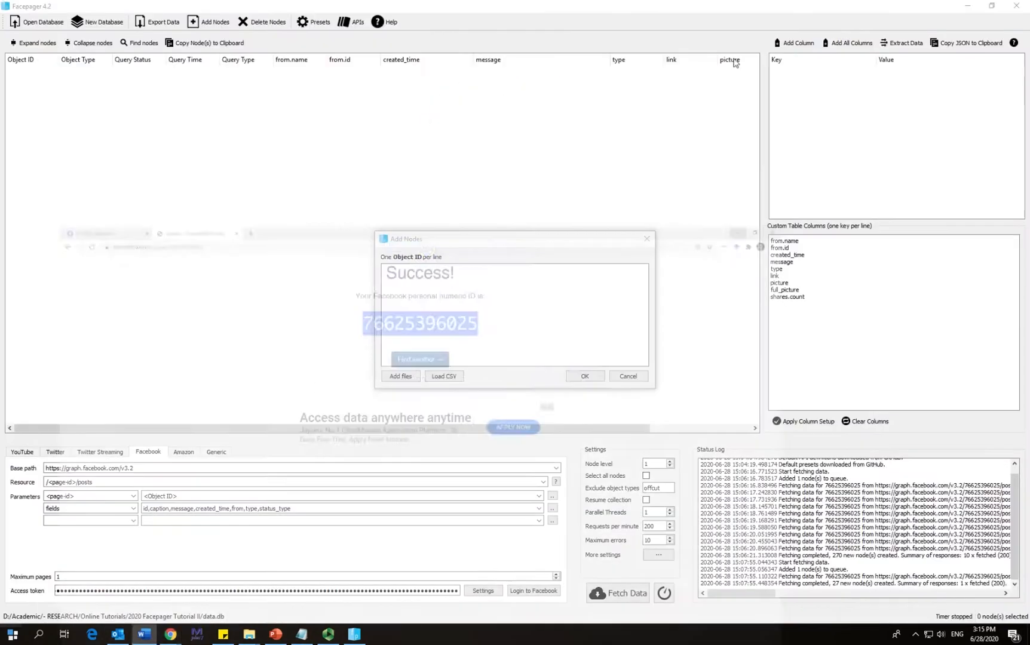
pyautogui.rightClick(449, 273)
pyautogui.click(479, 332)
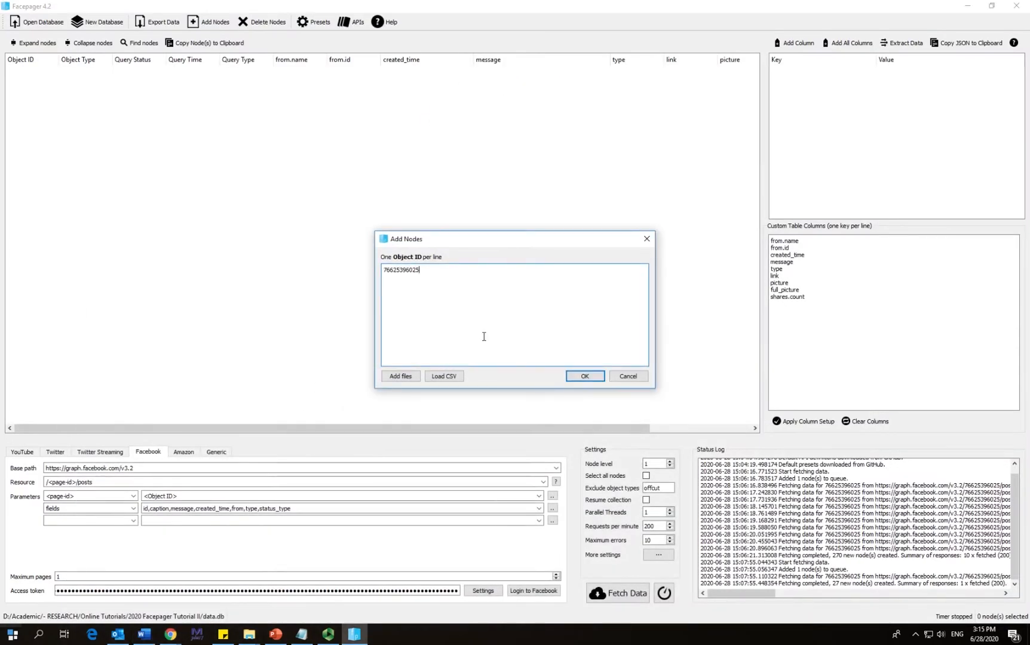
pyautogui.click(585, 377)
# Select the CDC seed node and add the query parameters since with 2020-03-19 and until with 2020-03-20
pyautogui.click(36, 71)
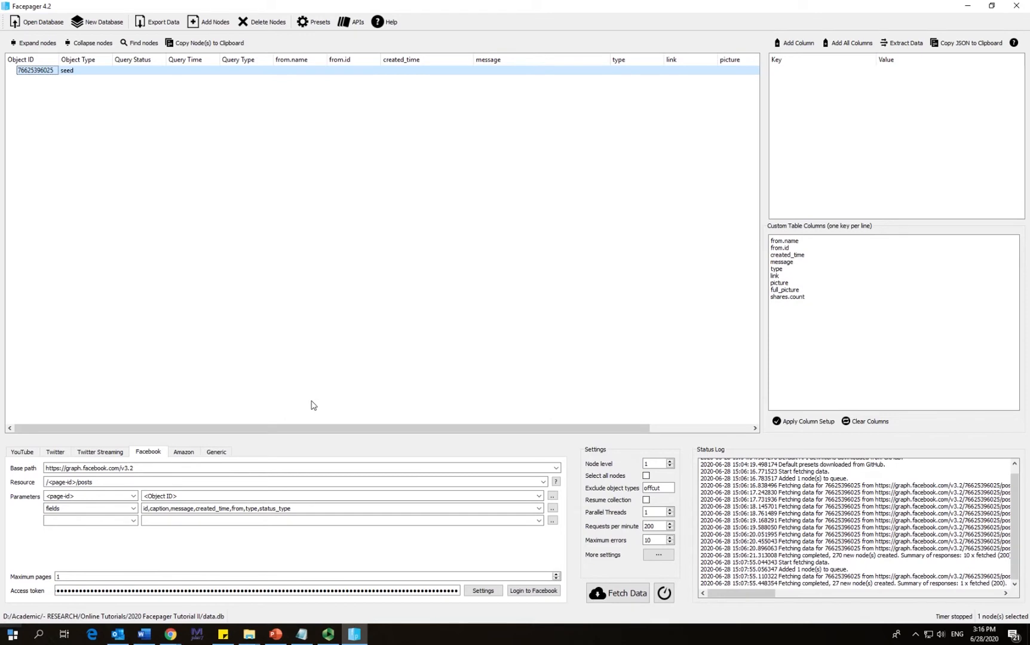
pyautogui.click(113, 523)
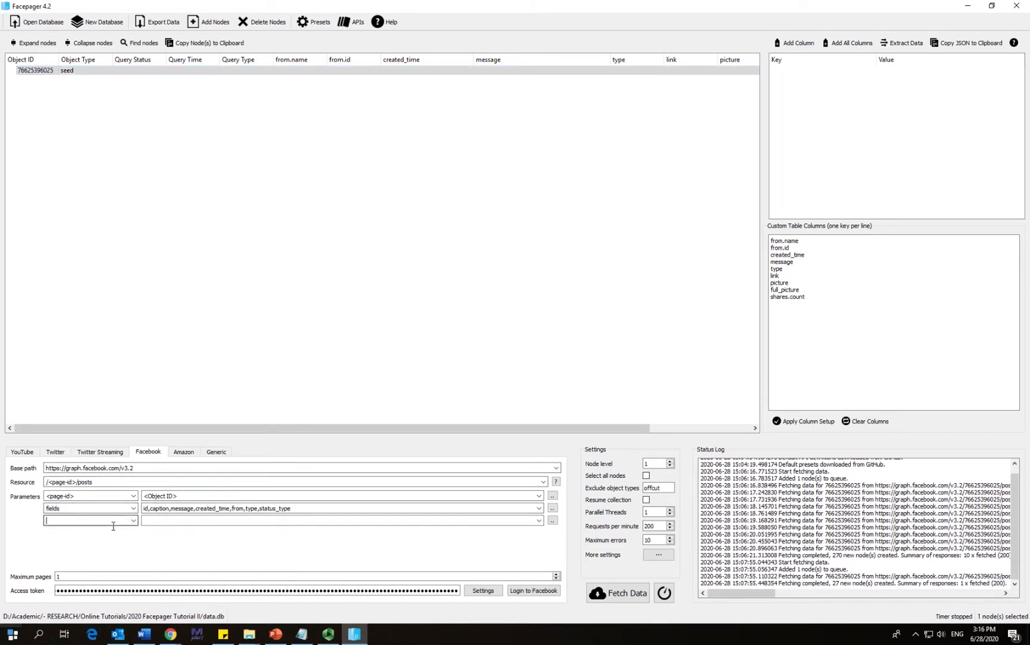
pyautogui.write('since')
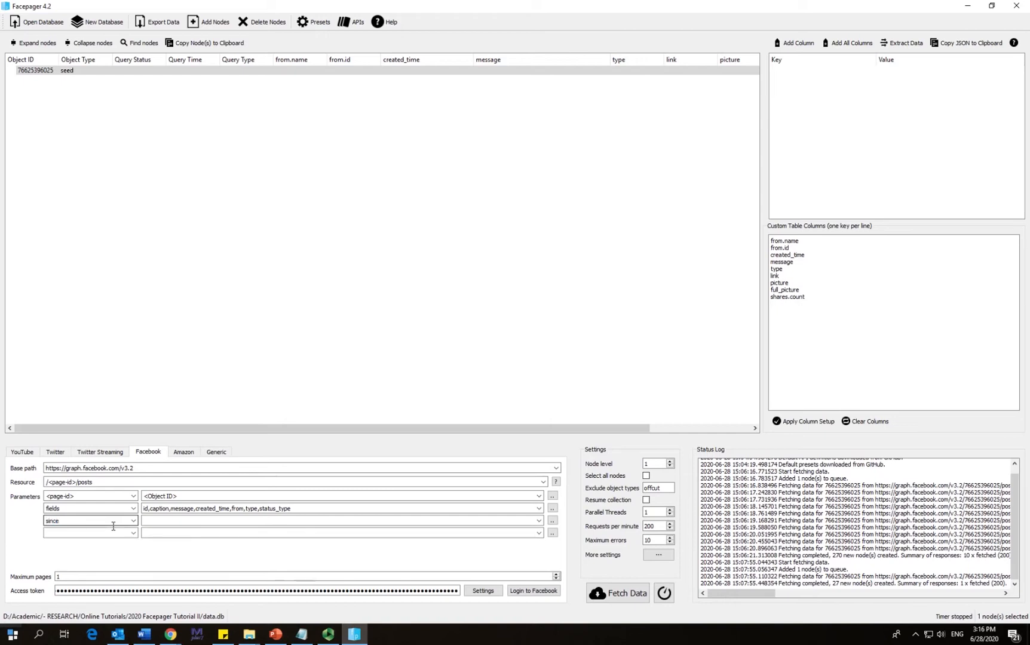
pyautogui.click(111, 534)
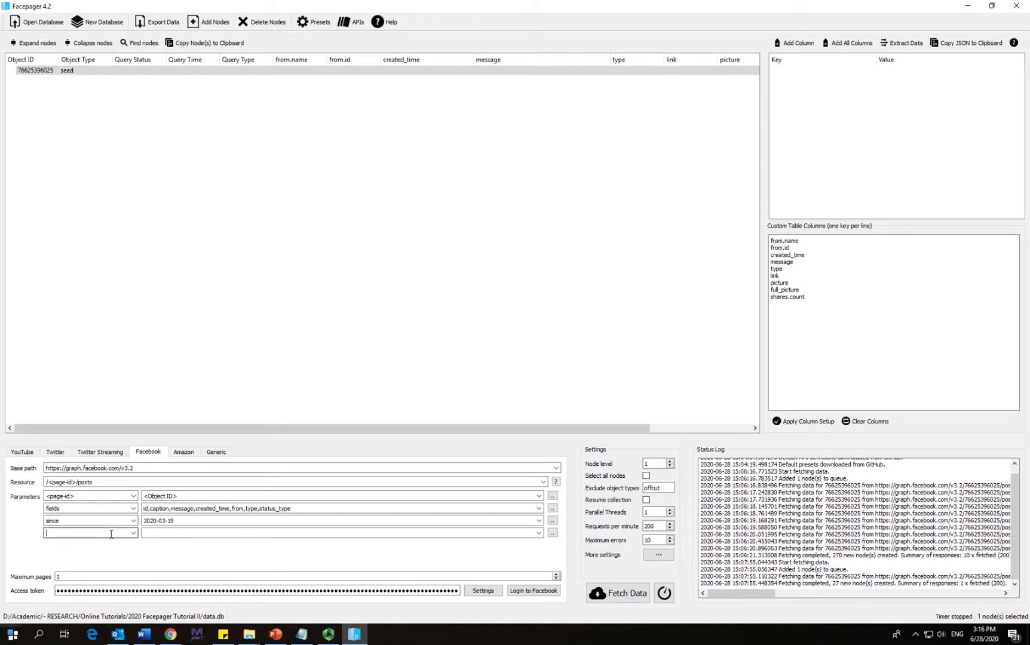
pyautogui.write('until')
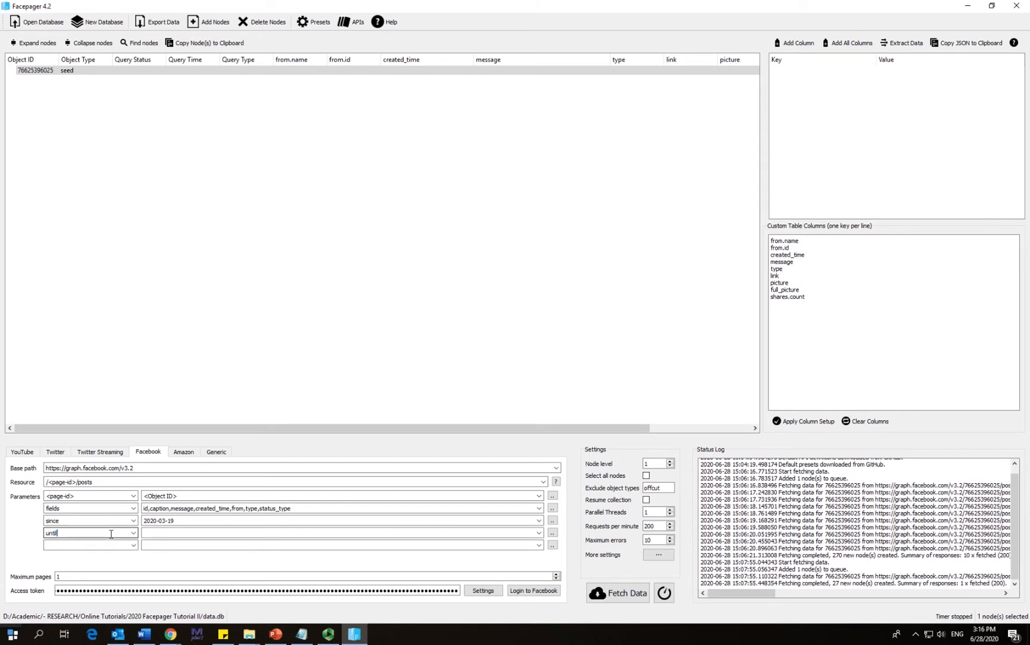
# Set the since parameter to 2020-01-01 and the until parameter to 2020-03-31
pyautogui.click(197, 524)
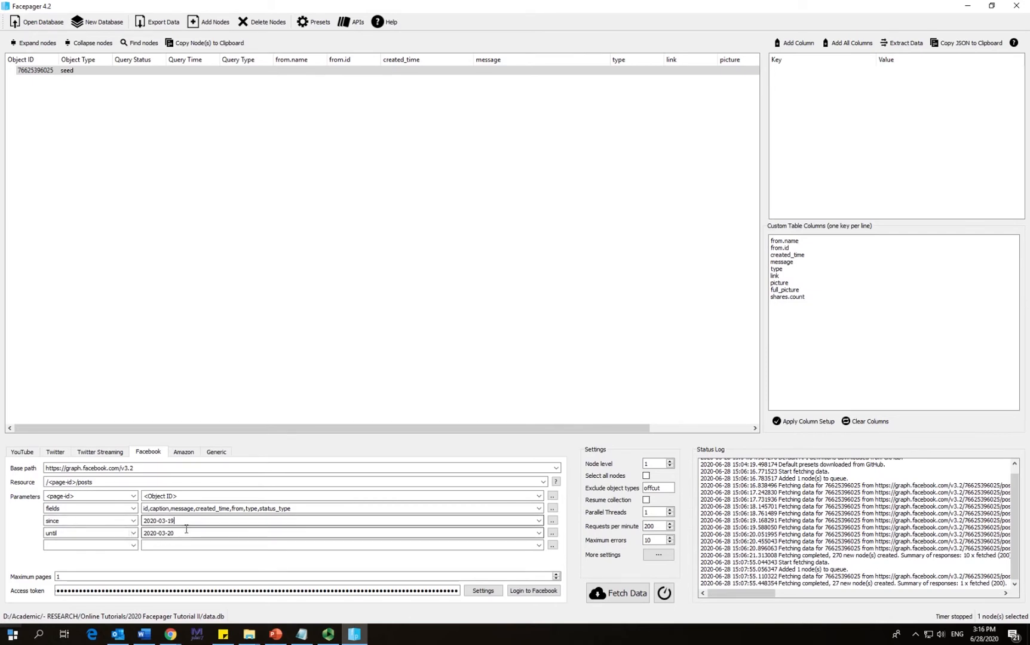
pyautogui.doubleClick(170, 522)
pyautogui.click(170, 524)
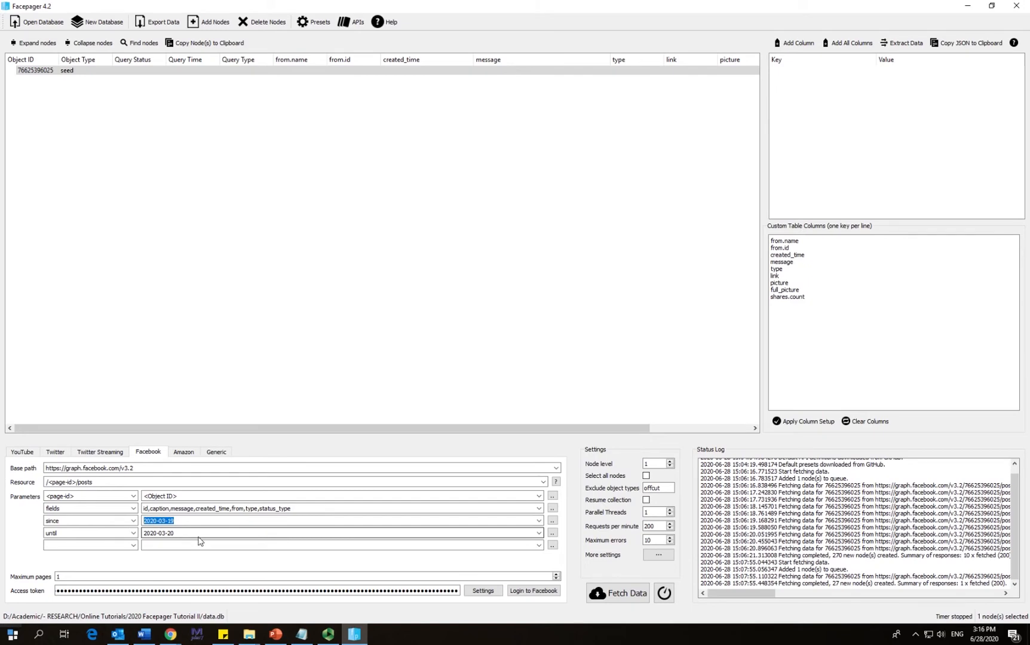
pyautogui.click(182, 528)
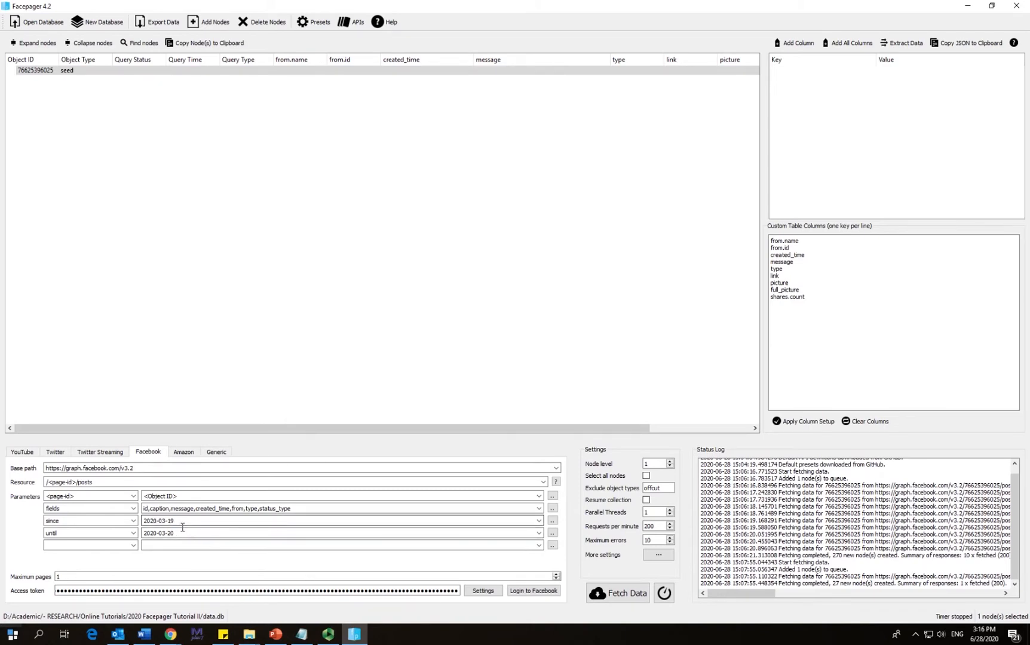
pyautogui.click(163, 524)
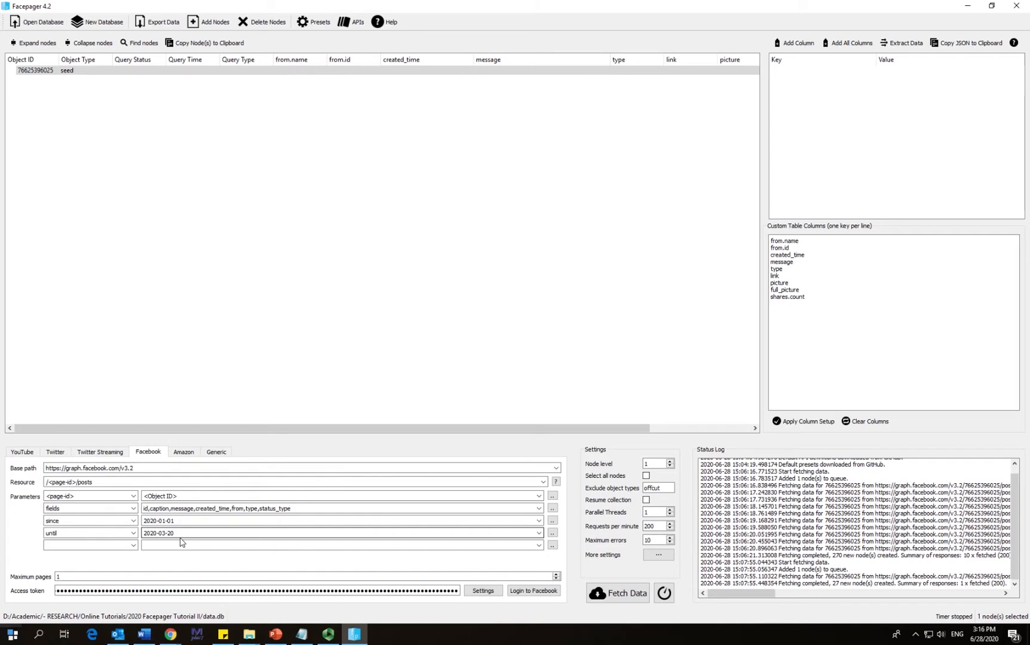
pyautogui.click(169, 536)
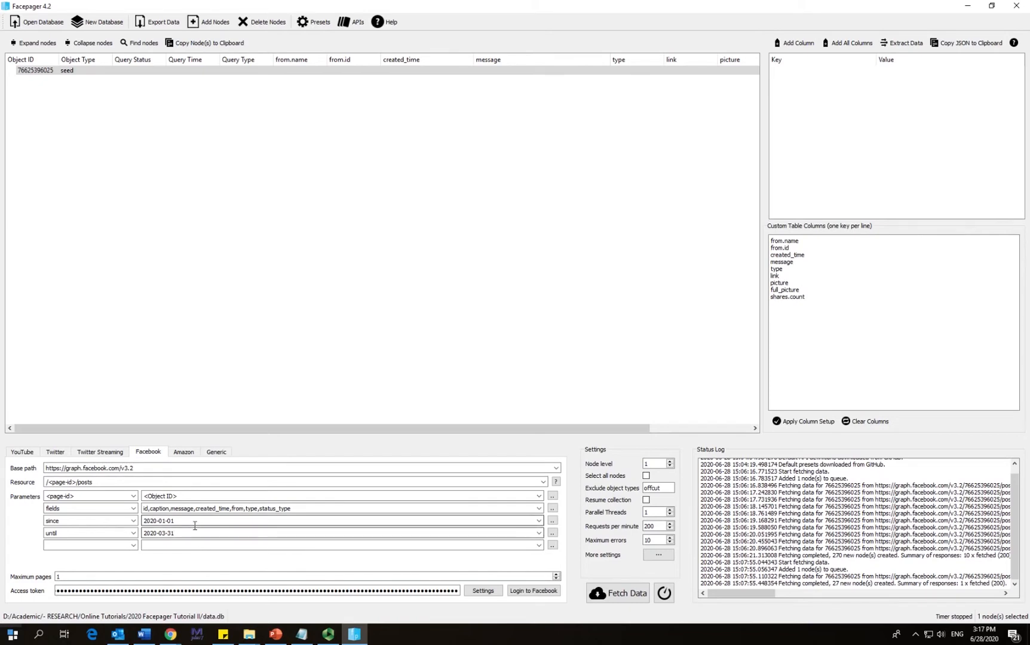
pyautogui.click(193, 534)
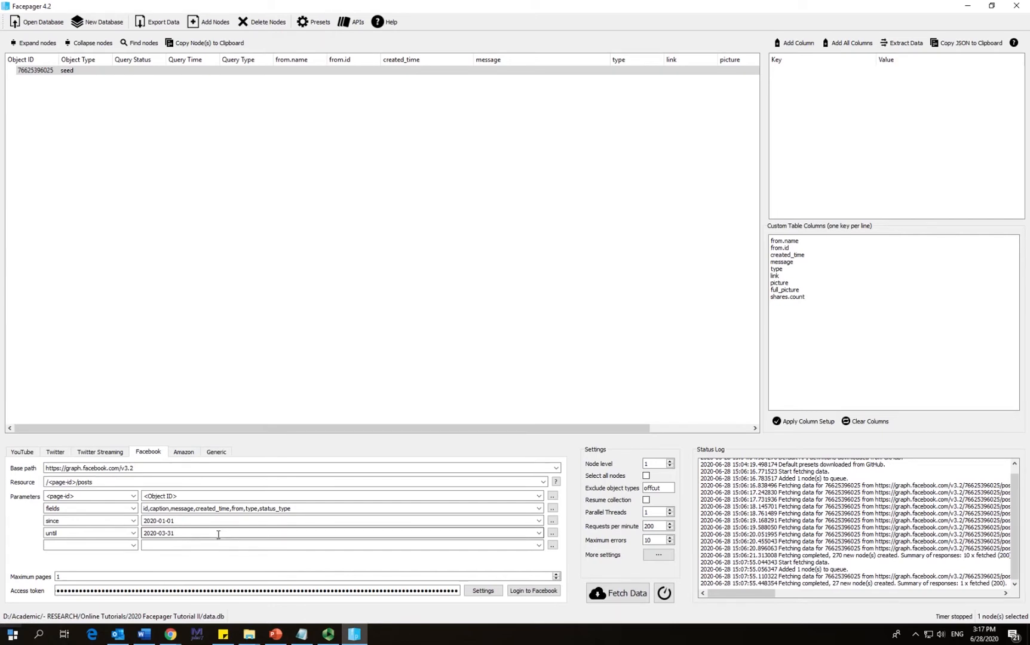
# Fetch the Facebook posts for the CDC seed node
pyautogui.click(54, 71)
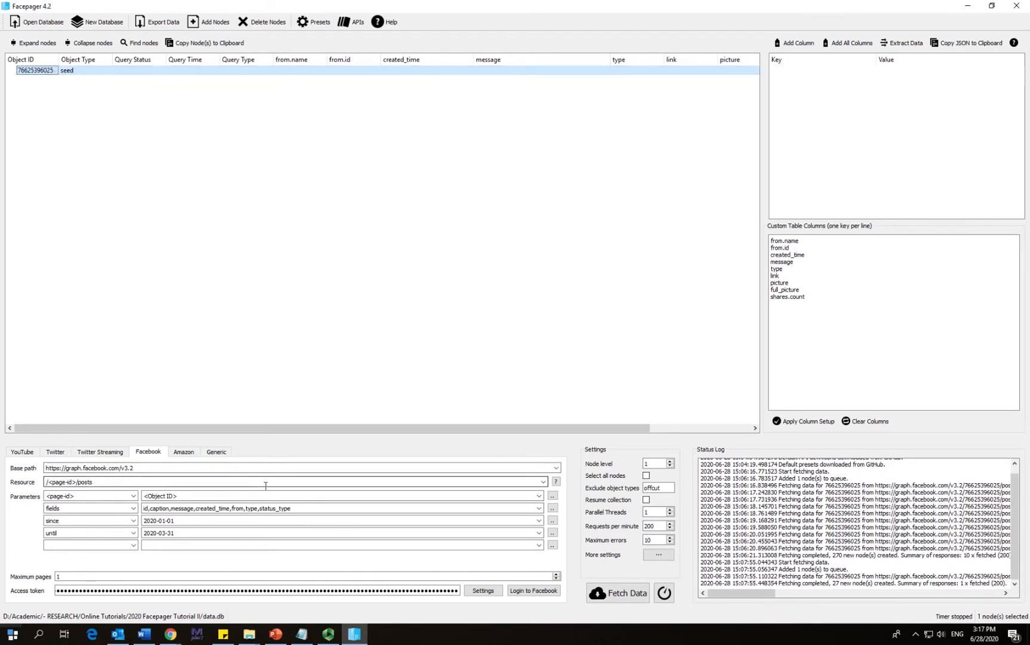
pyautogui.click(622, 602)
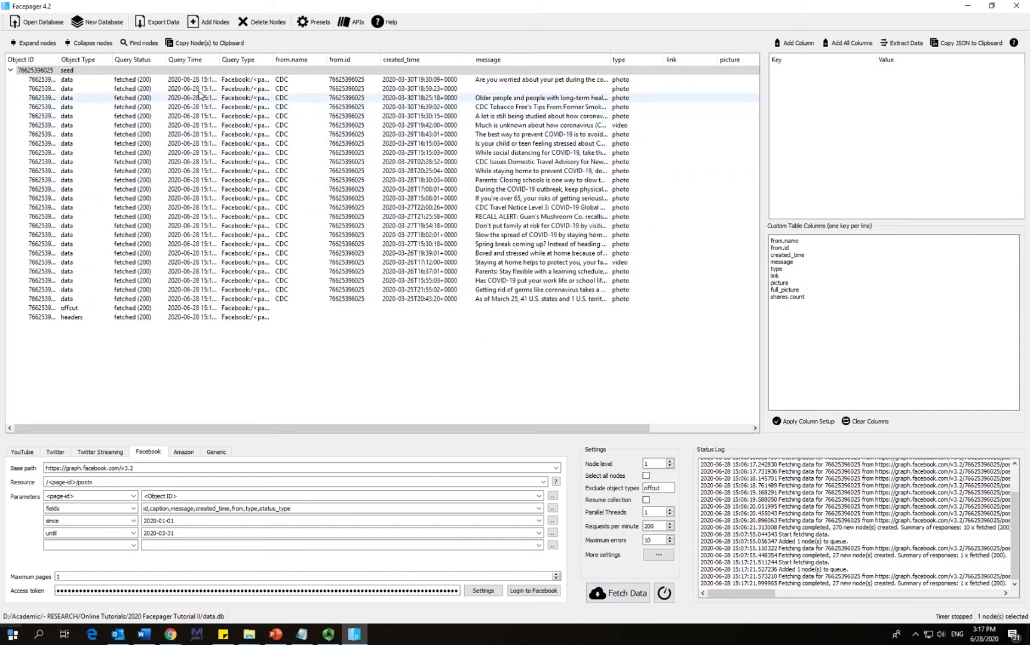
# Examine the fetched posts, comparing the oldest and newest creation dates, and inspect the offcut node's paging data
pyautogui.click(194, 81)
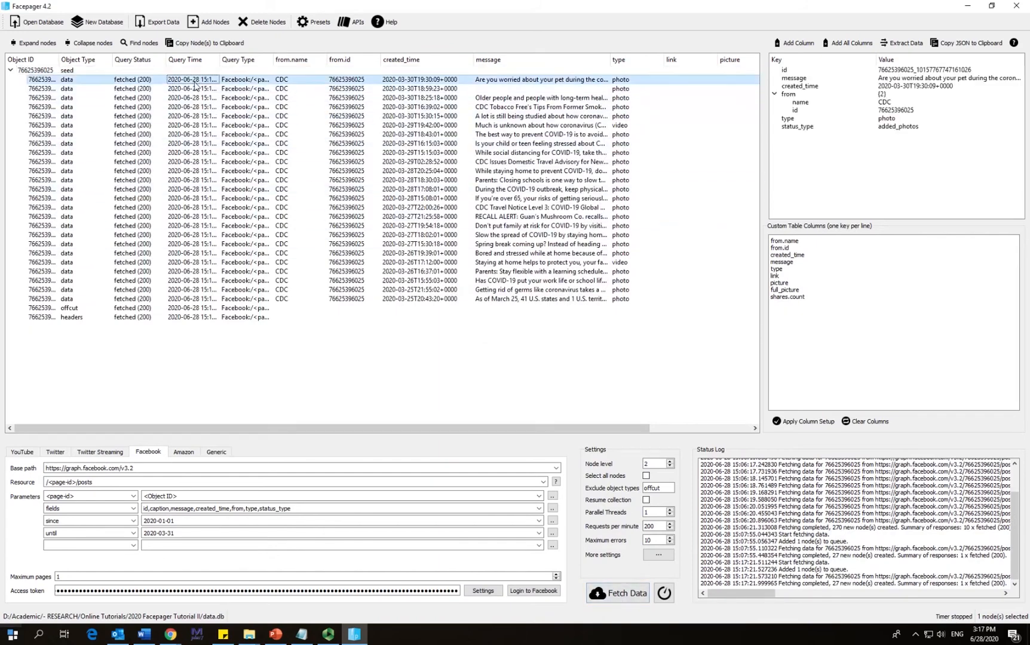
pyautogui.keyDown('shift'); pyautogui.click(252, 298); pyautogui.keyUp('shift')
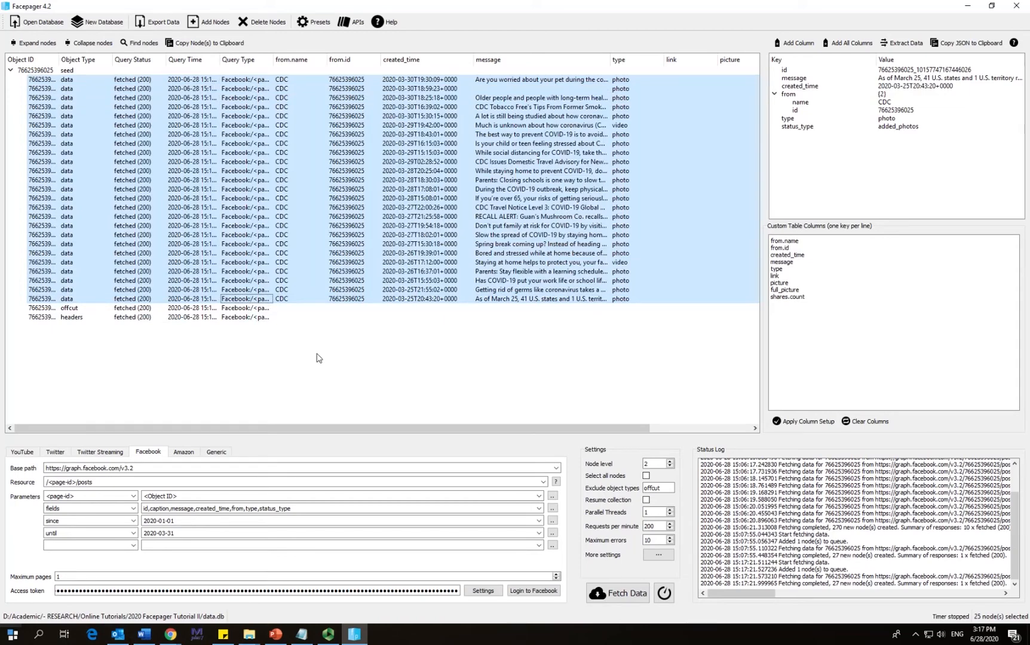
pyautogui.click(410, 302)
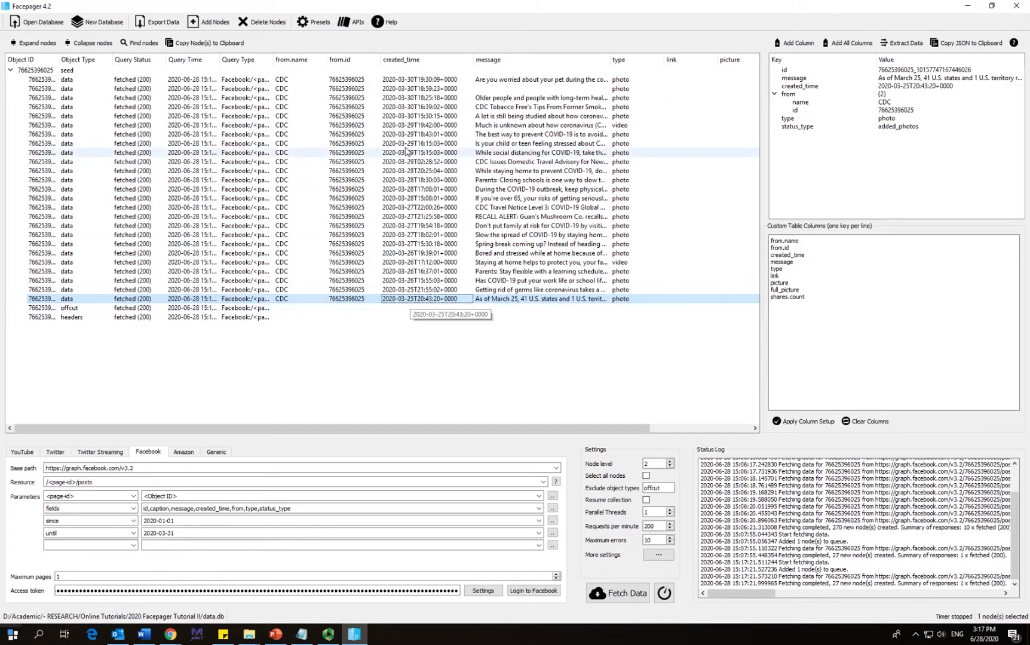
pyautogui.click(412, 80)
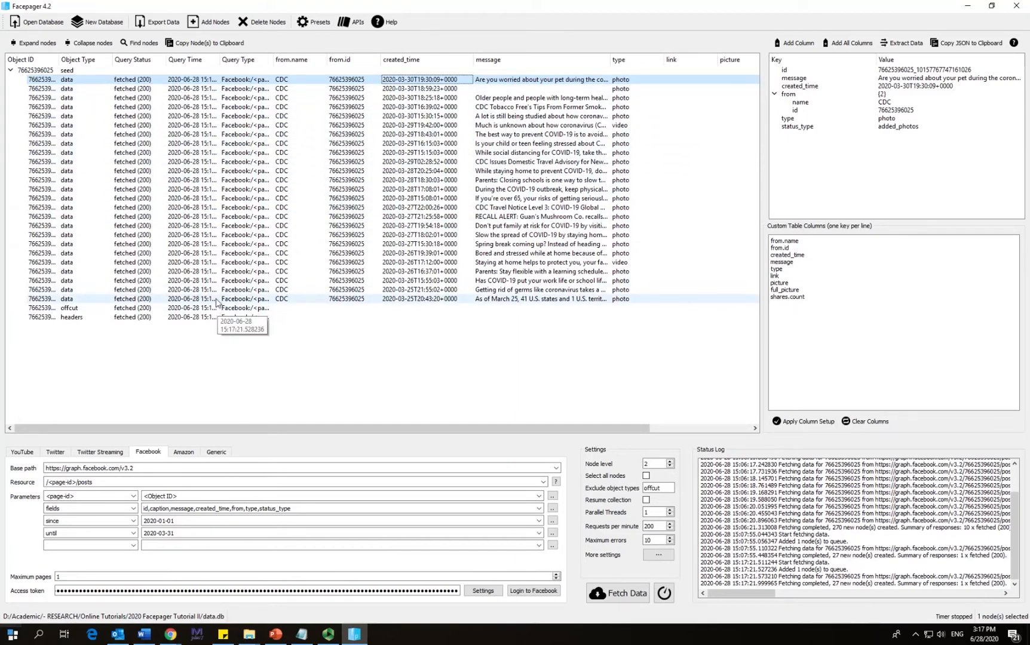
pyautogui.click(86, 309)
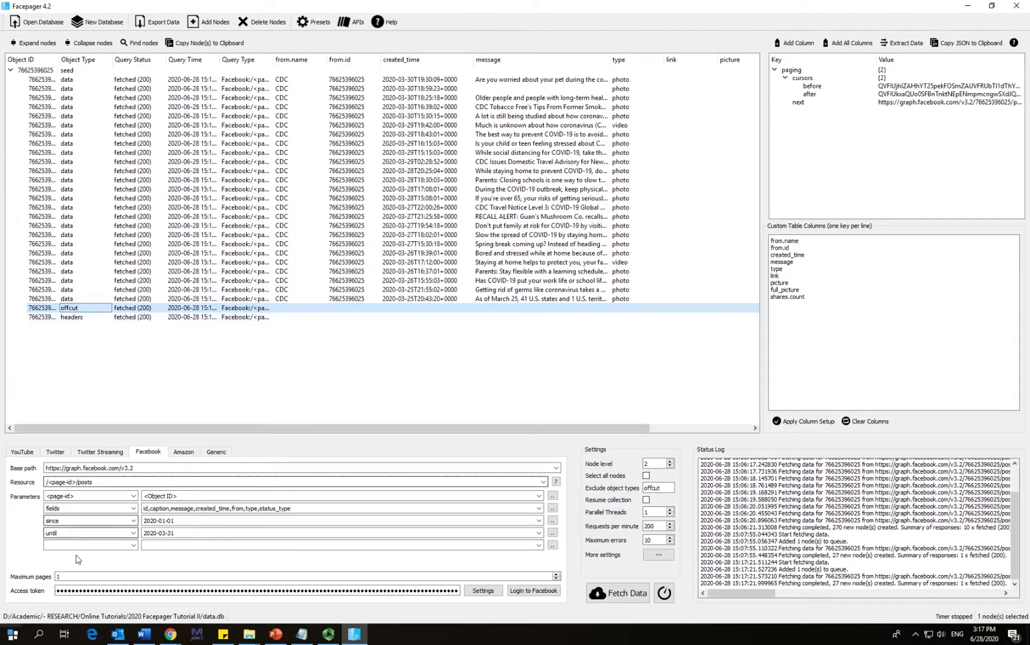
# Set the maximum number of pages for the Facebook query to 20
pyautogui.click(83, 578)
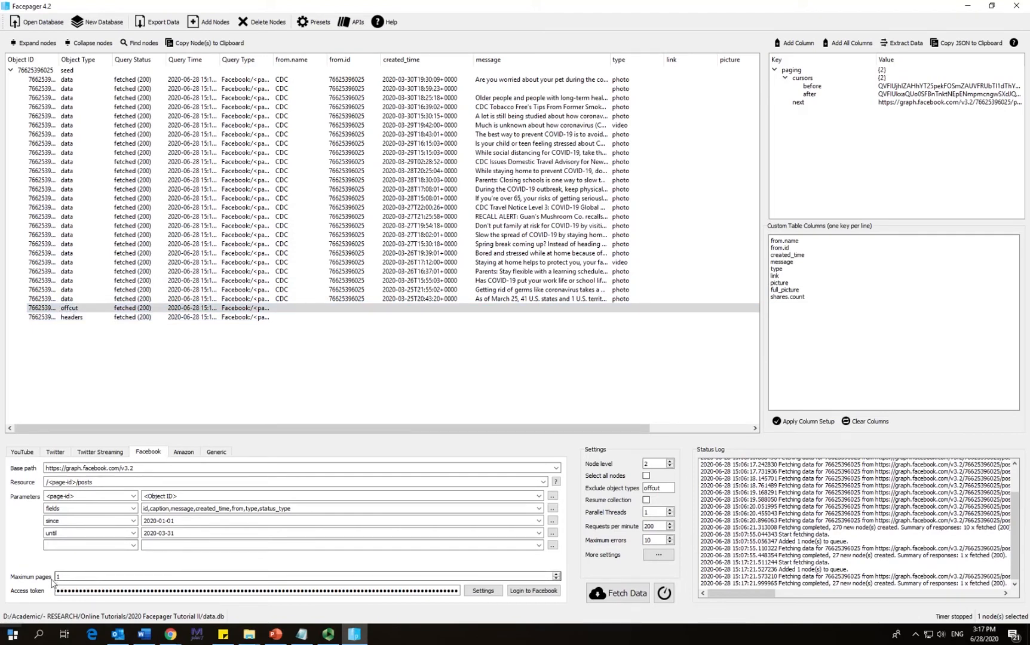
pyautogui.moveTo(67, 580); pyautogui.dragTo(55, 580)
pyautogui.write('2')
pyautogui.press('BackSpace')
pyautogui.write('20')
# Delete all previously fetched nodes under the CDC seed, including the offcut and headers nodes
pyautogui.click(190, 317)
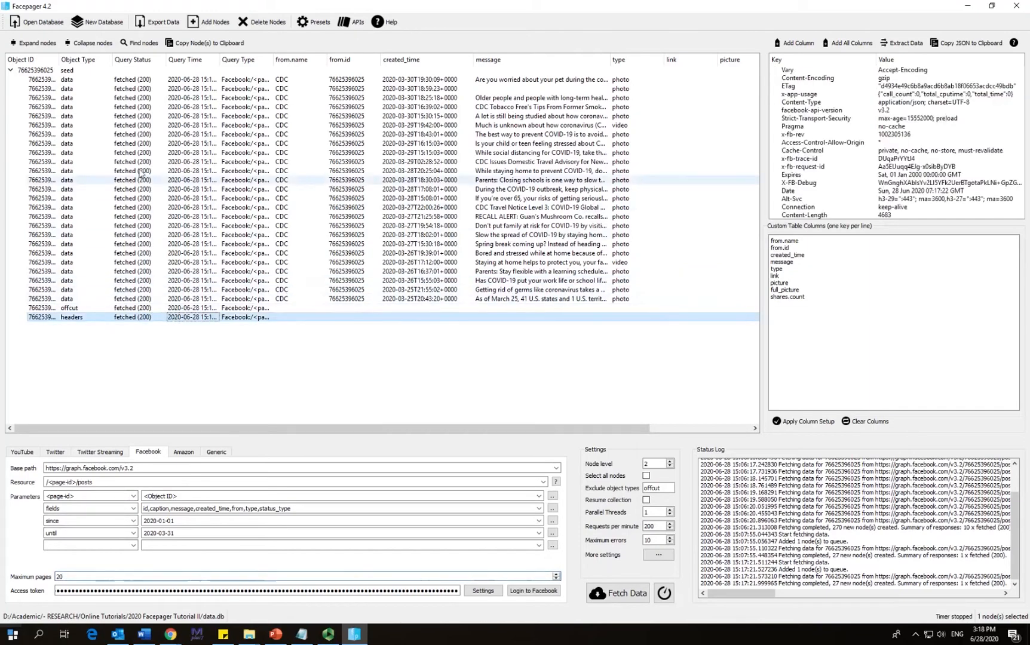
pyautogui.keyDown('shift'); pyautogui.click(101, 81); pyautogui.keyUp('shift')
pyautogui.click(266, 22)
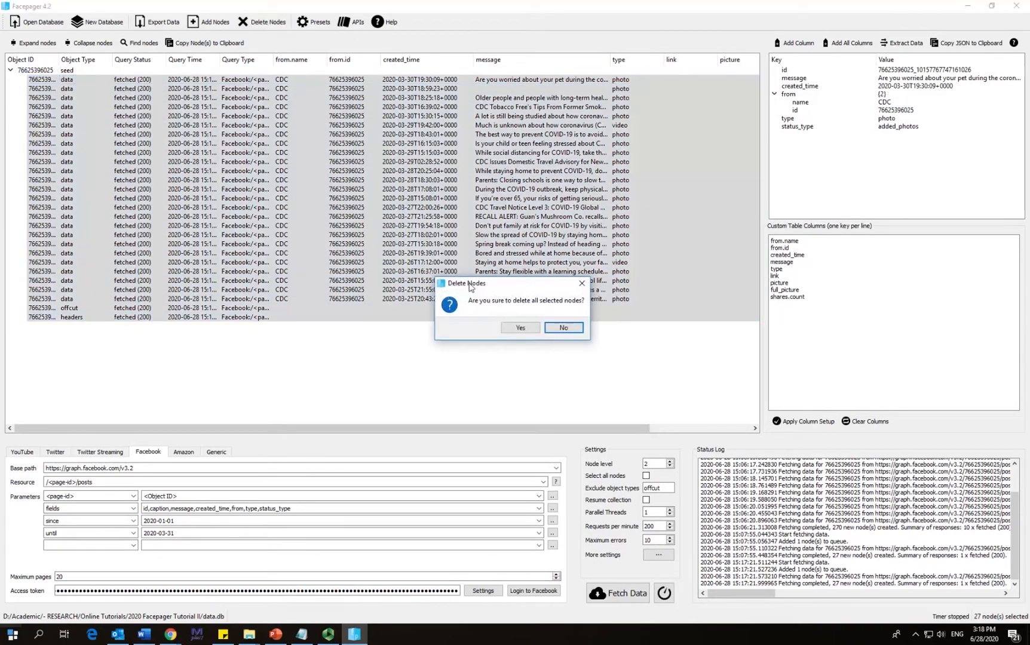
pyautogui.click(510, 330)
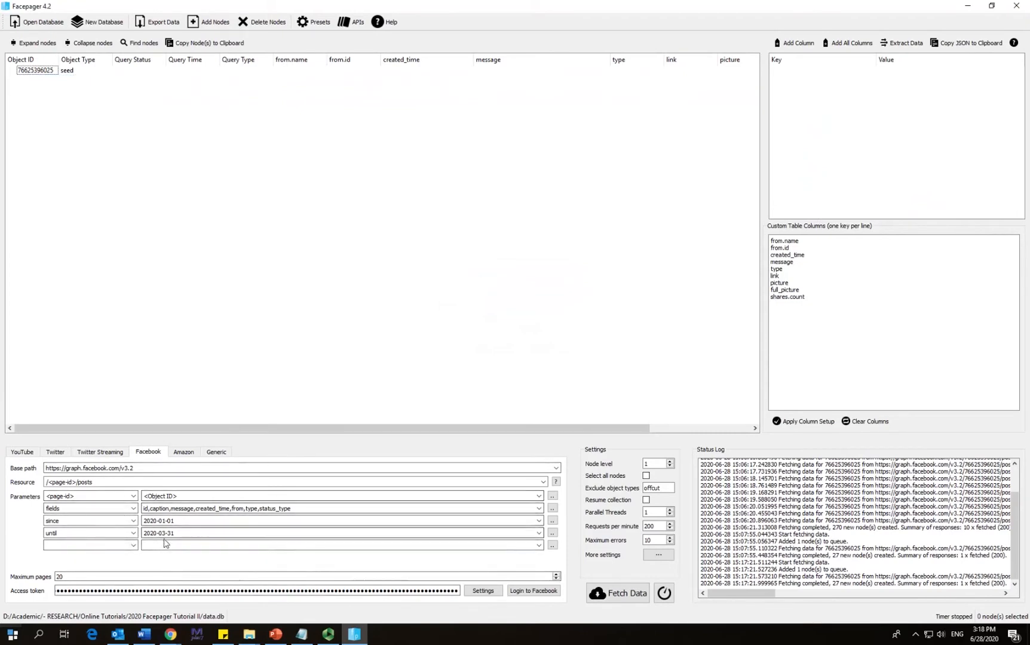
# Fetch the Facebook posts again for the CDC seed node
pyautogui.doubleClick(60, 577)
pyautogui.click(34, 70)
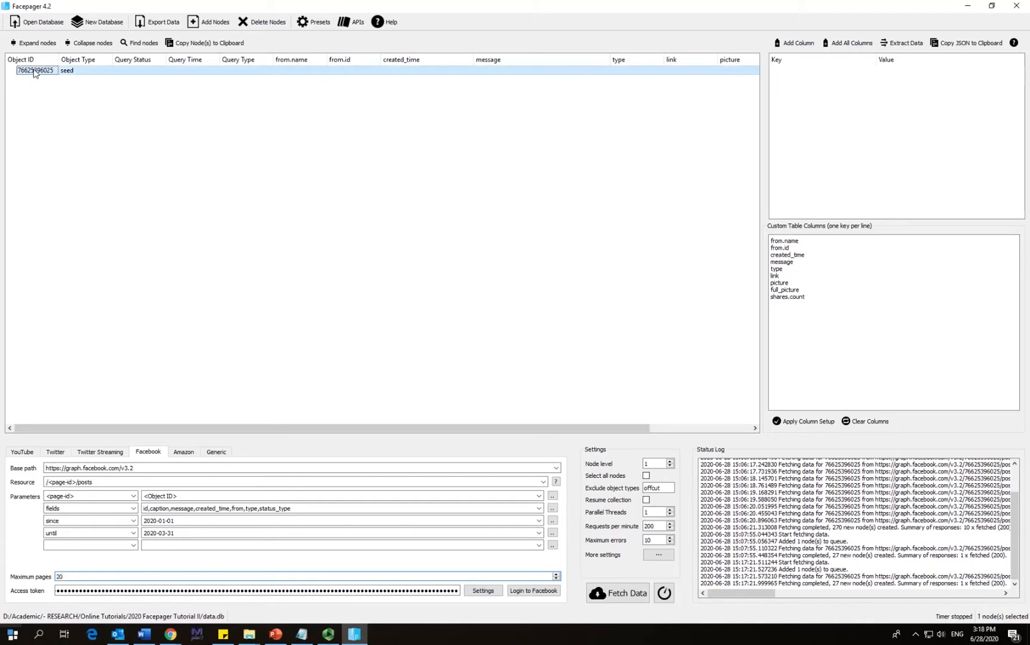
pyautogui.click(617, 594)
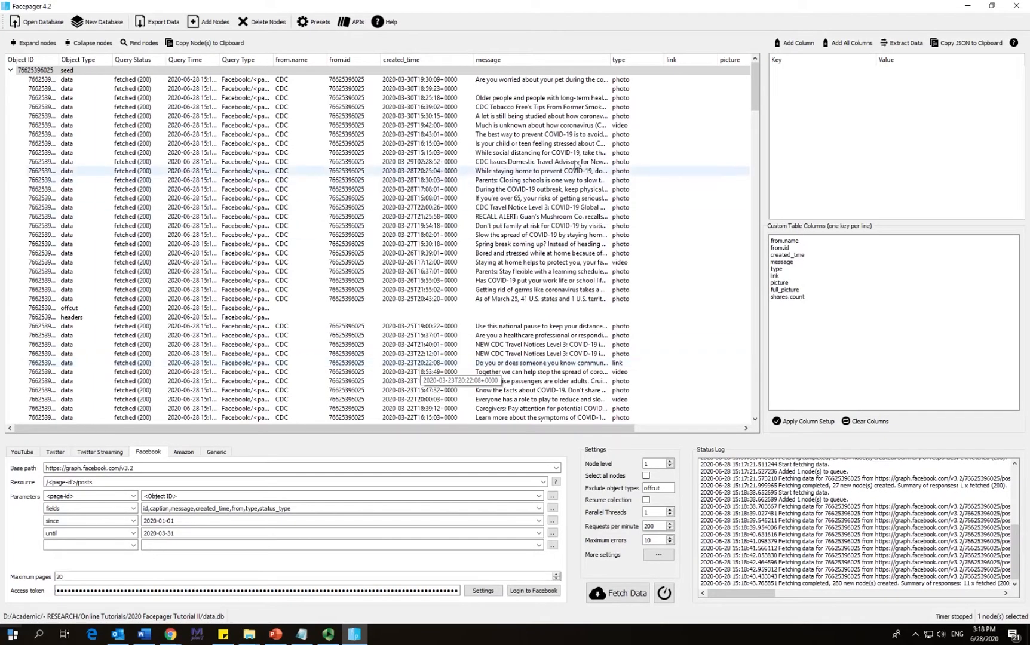
# Examine the creation dates of the newest and oldest fetched posts and review the maximum pages setting
pyautogui.click(406, 80)
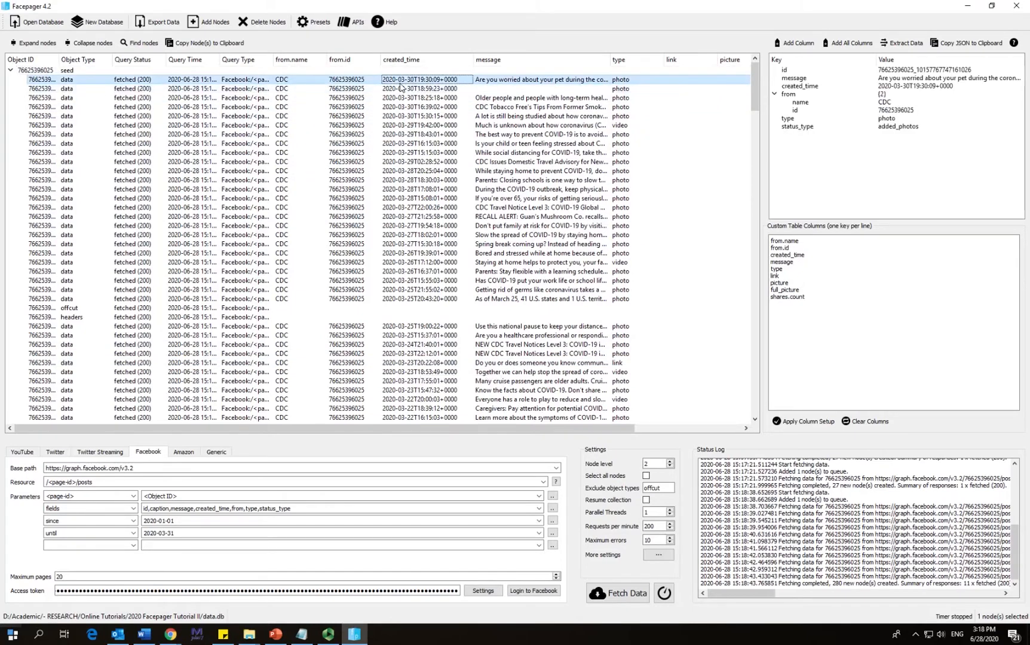
pyautogui.moveTo(755, 85); pyautogui.dragTo(755, 394)
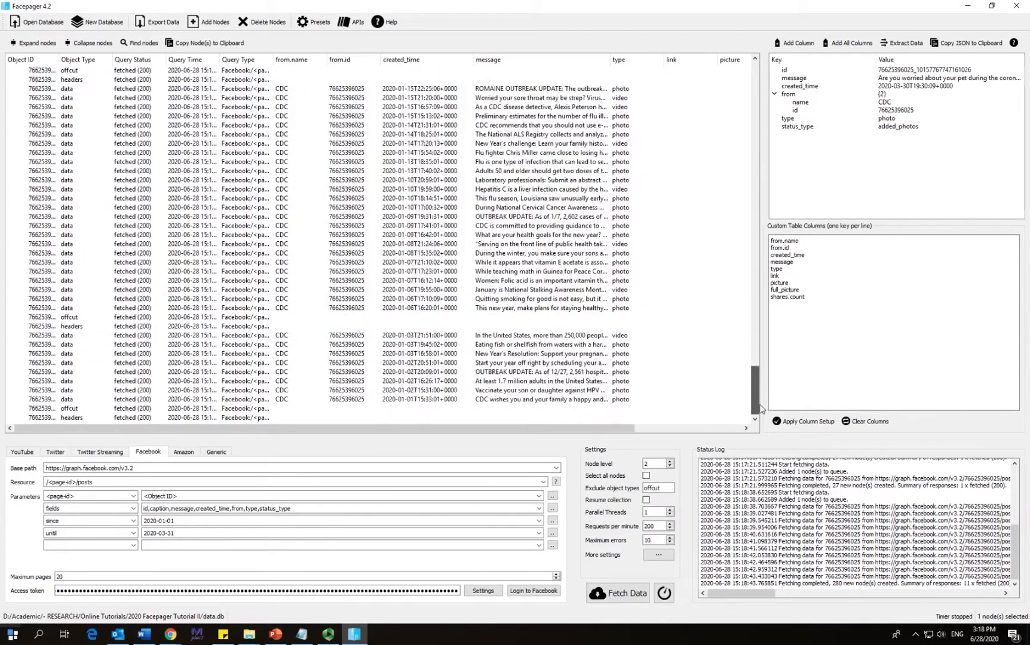
pyautogui.click(405, 401)
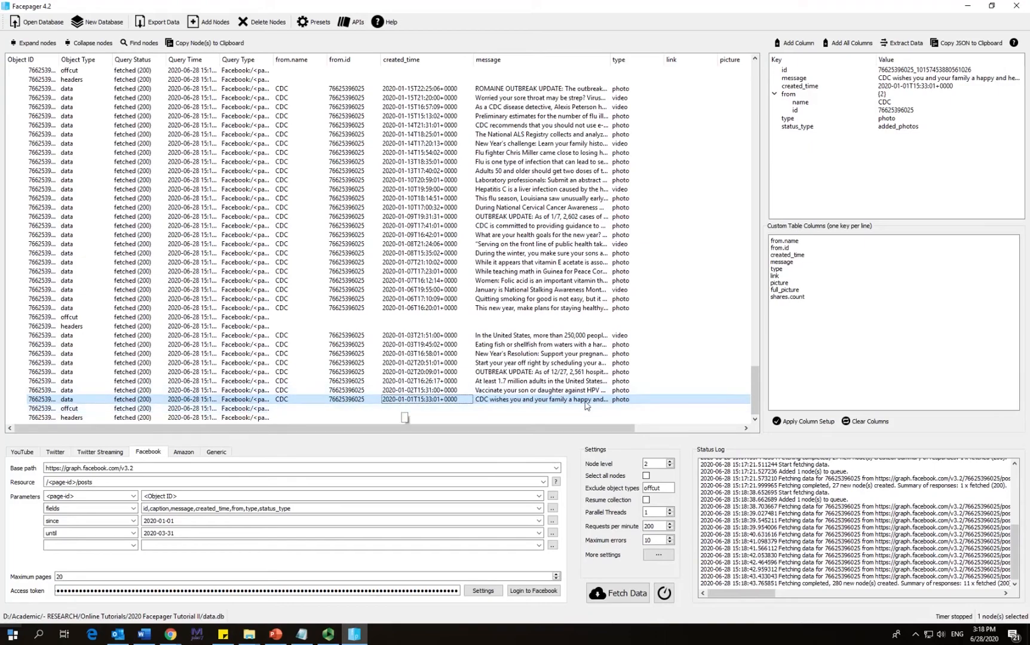
pyautogui.moveTo(751, 395); pyautogui.dragTo(752, 87)
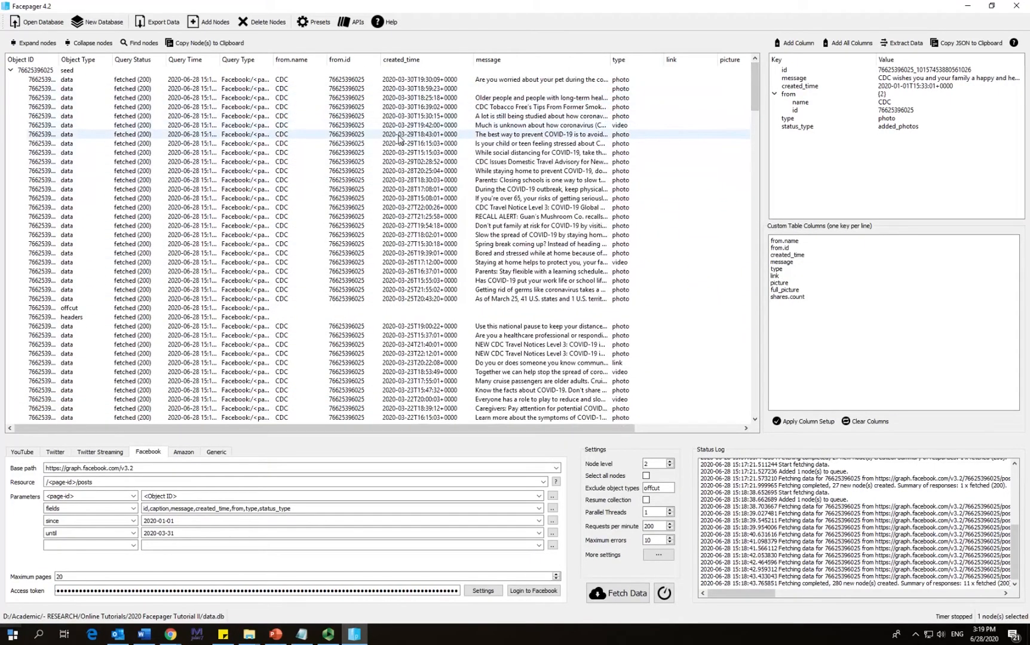
pyautogui.click(70, 578)
pyautogui.doubleClick(58, 578)
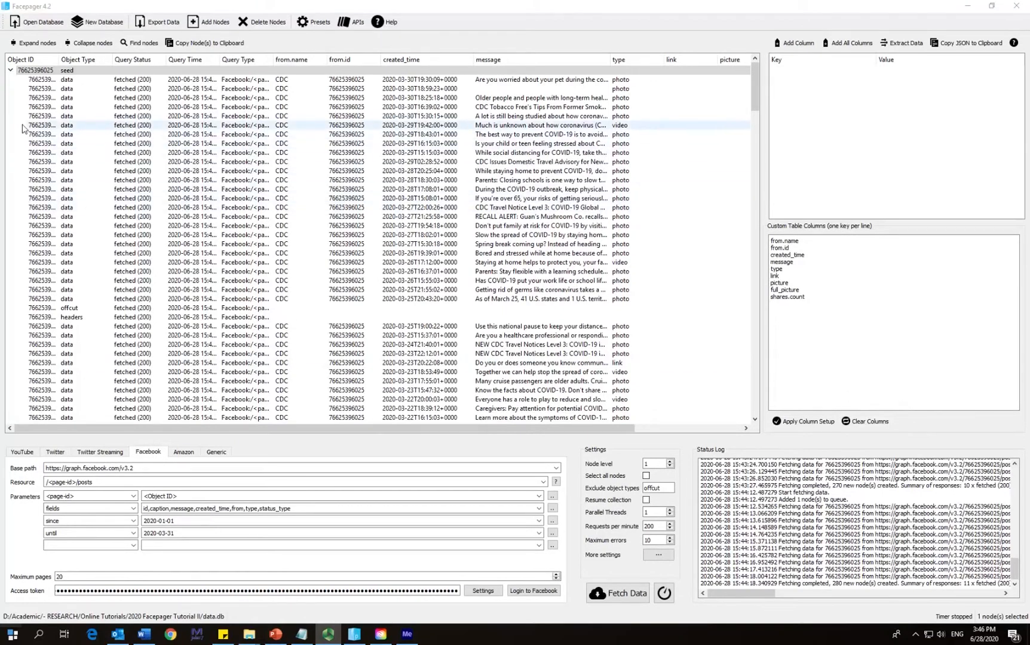
# Select the newest CDC post and apply the Facebook Graph API /<post-id>/comments resource from the API definitions
pyautogui.click(37, 71)
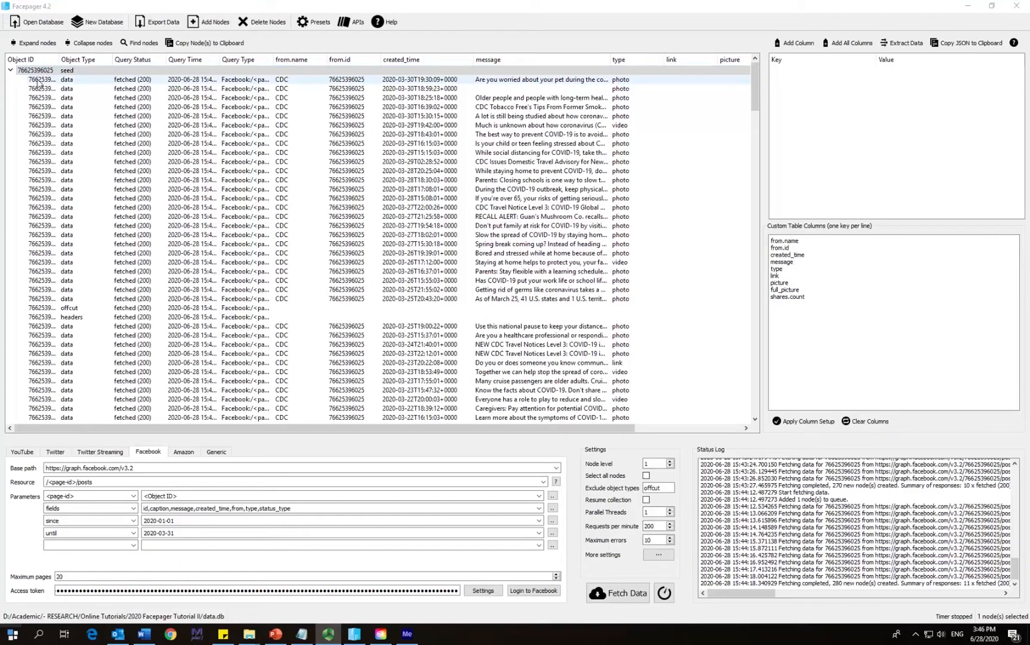
pyautogui.click(38, 80)
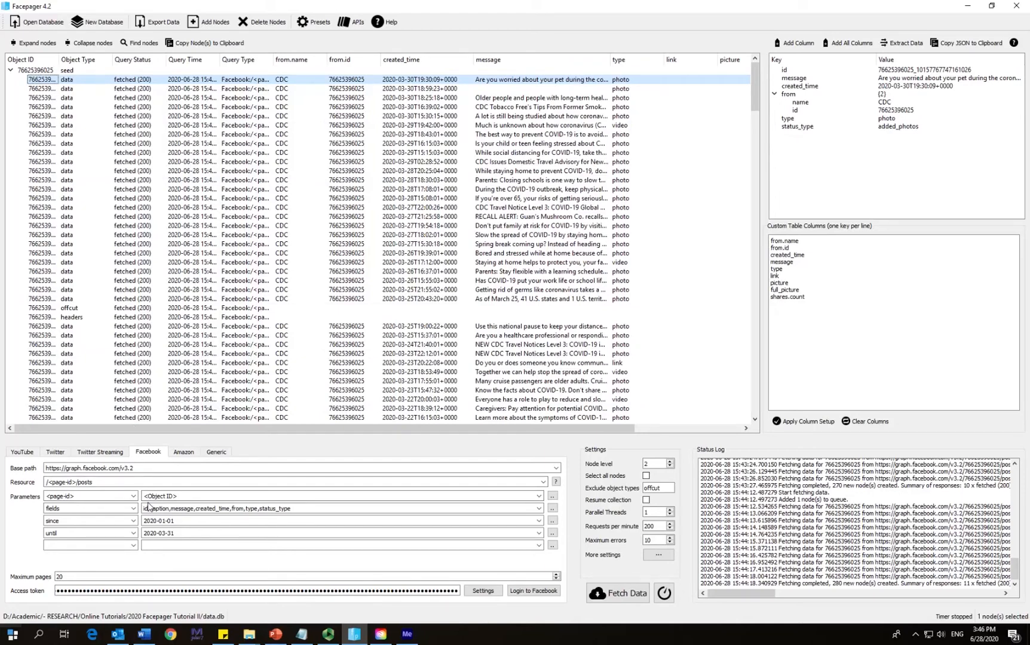
pyautogui.moveTo(110, 483); pyautogui.dragTo(43, 483)
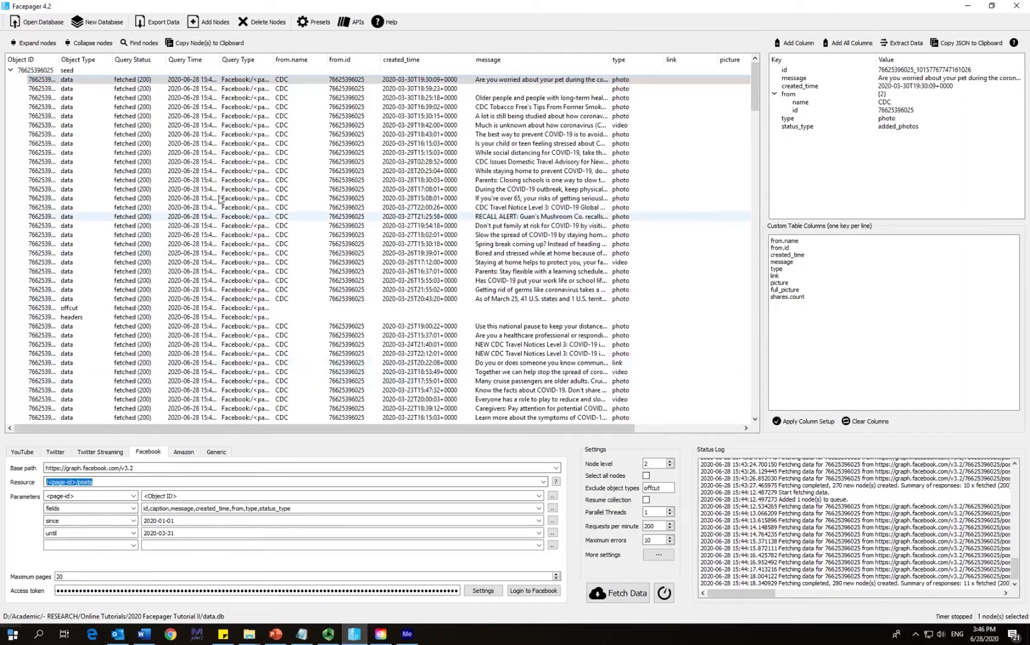
pyautogui.click(352, 22)
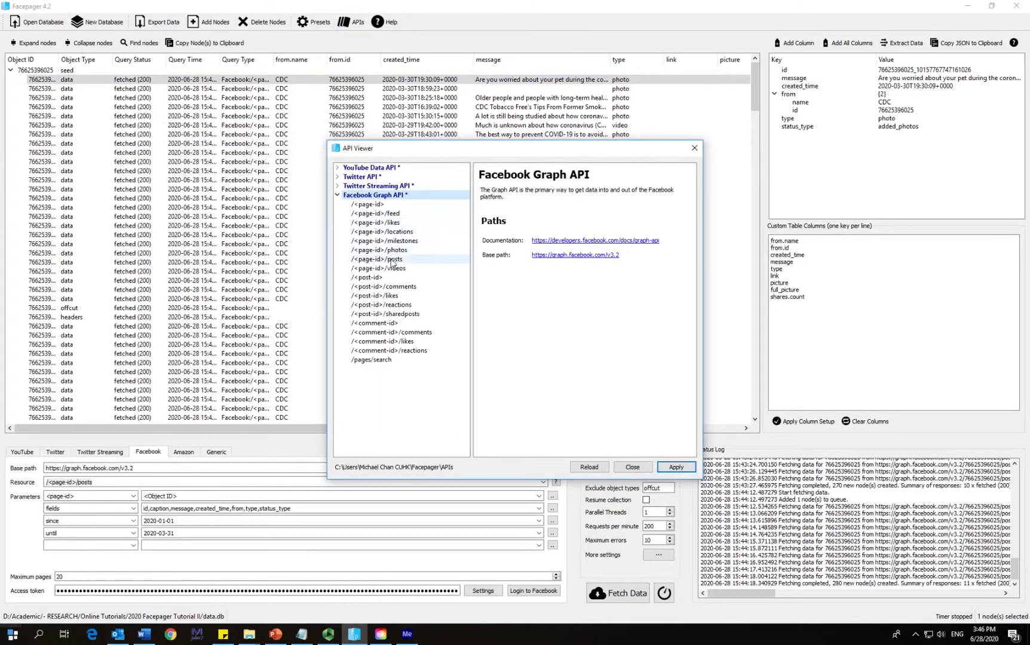
pyautogui.click(389, 287)
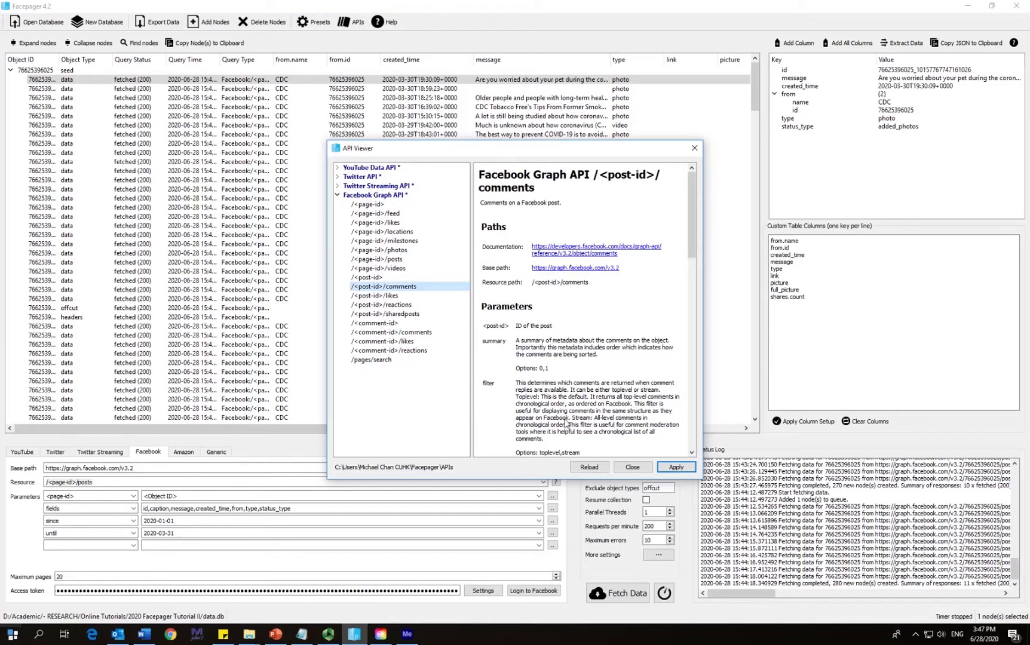
pyautogui.click(676, 470)
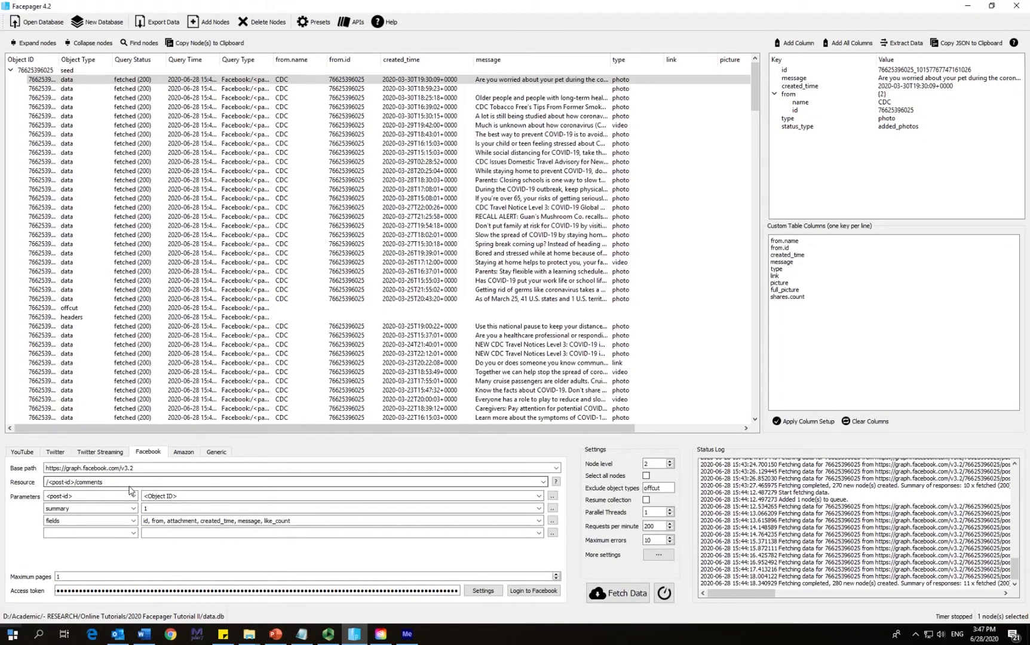
# Select the whole range of nodes from the newest CDC post through the oldest one
pyautogui.click(100, 80)
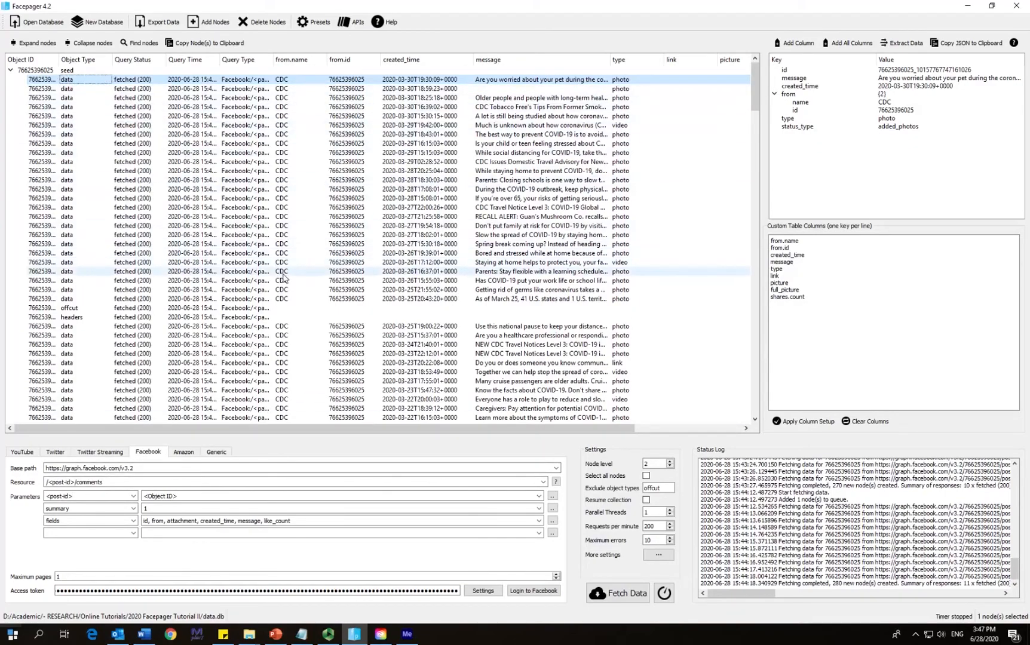
pyautogui.scroll(-19, 292, 285)
pyautogui.scroll(5, 292, 285)
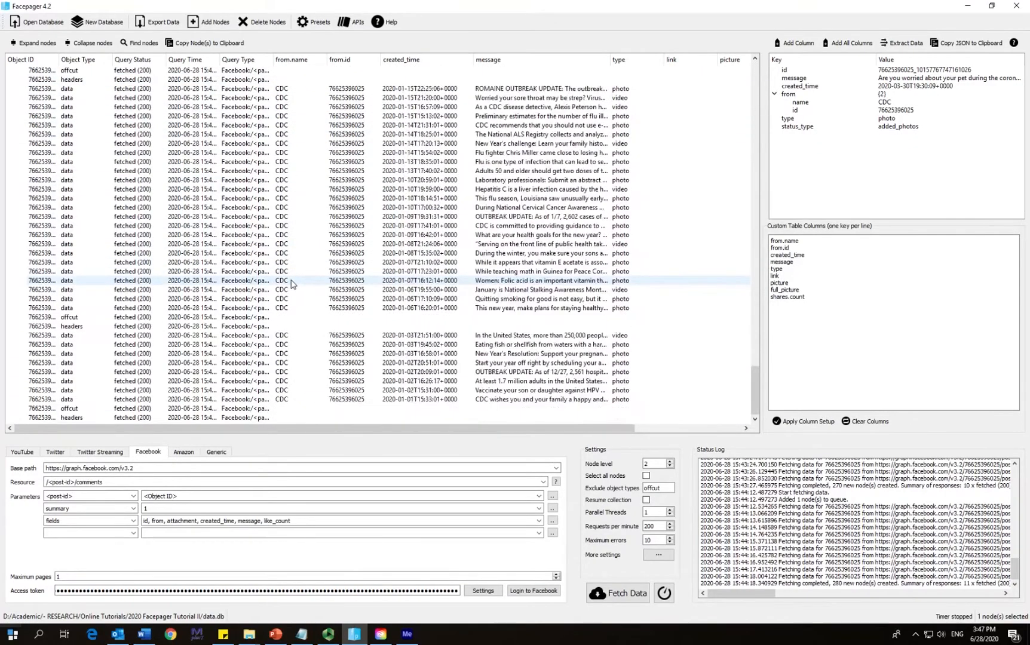
pyautogui.scroll(14, 292, 284)
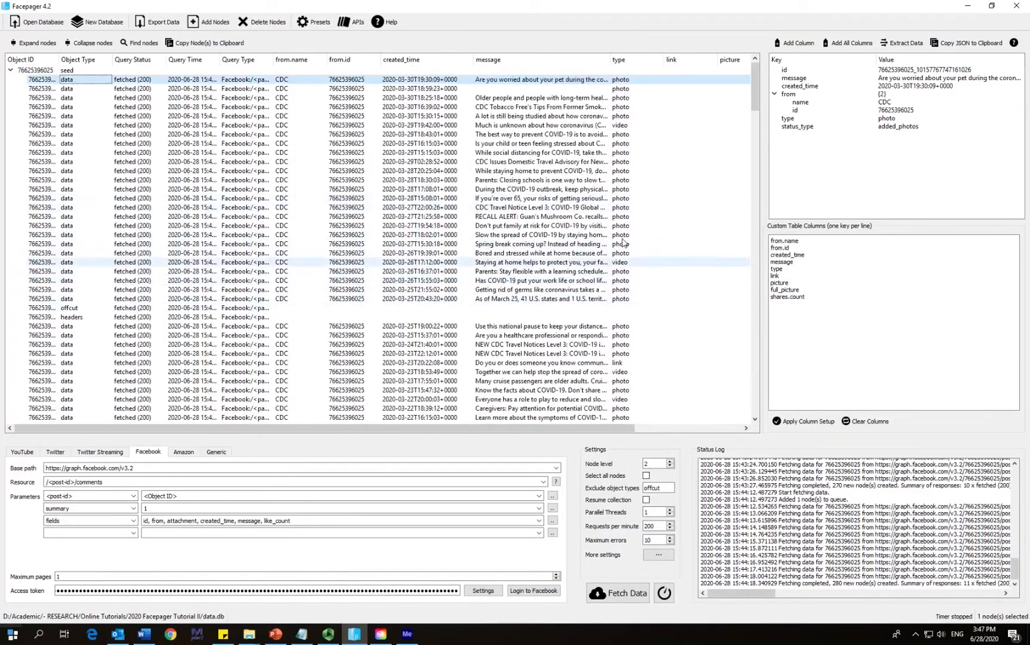
pyautogui.moveTo(754, 85); pyautogui.dragTo(747, 415)
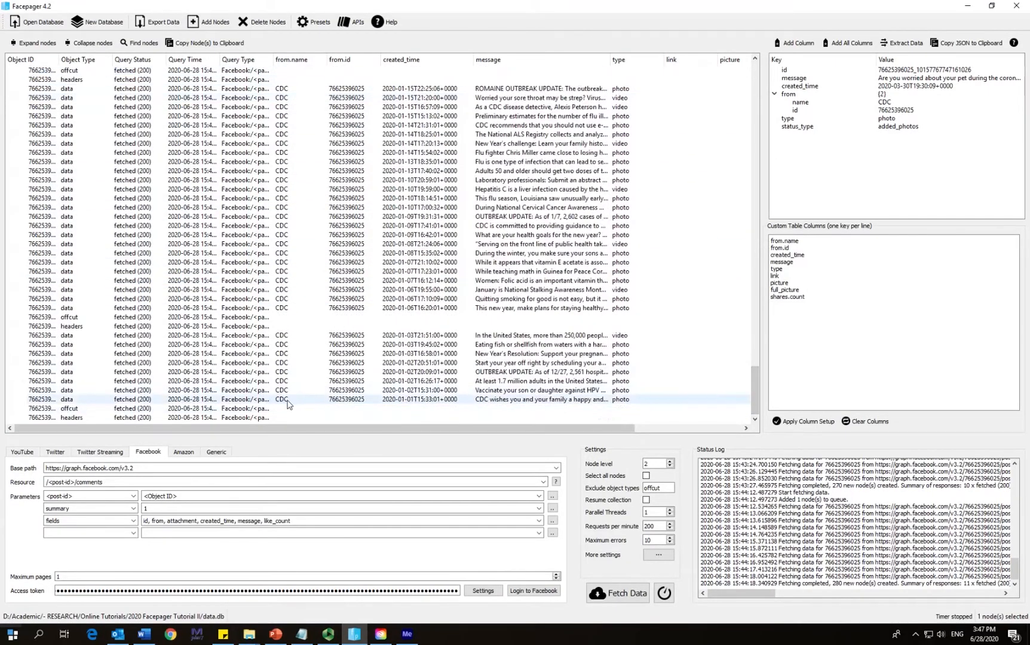
pyautogui.keyDown('shift'); pyautogui.click(287, 400); pyautogui.keyUp('shift')
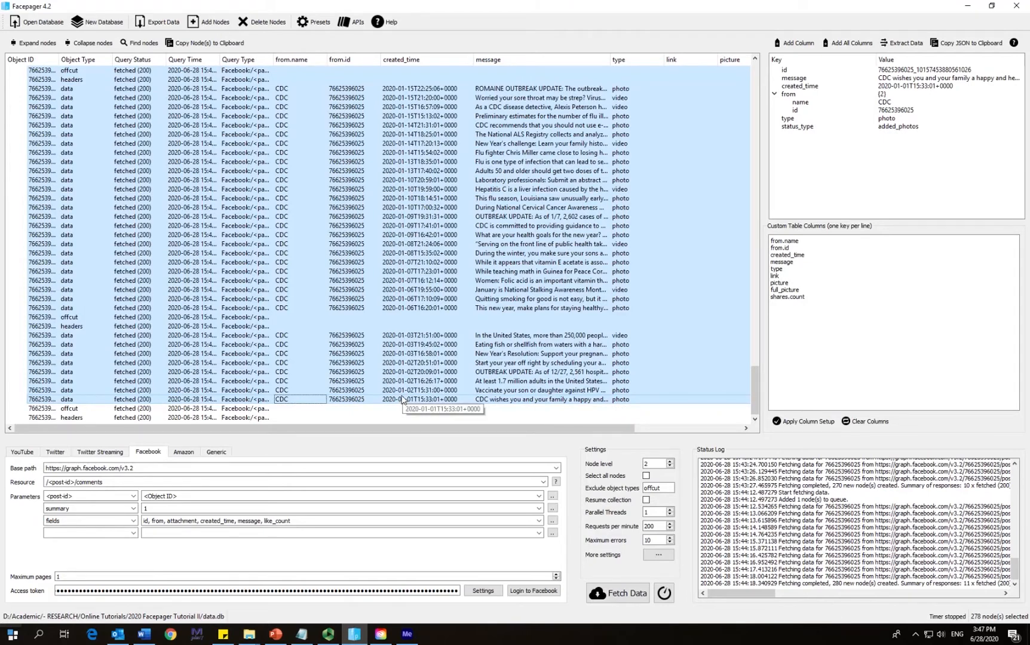
pyautogui.click(90, 578)
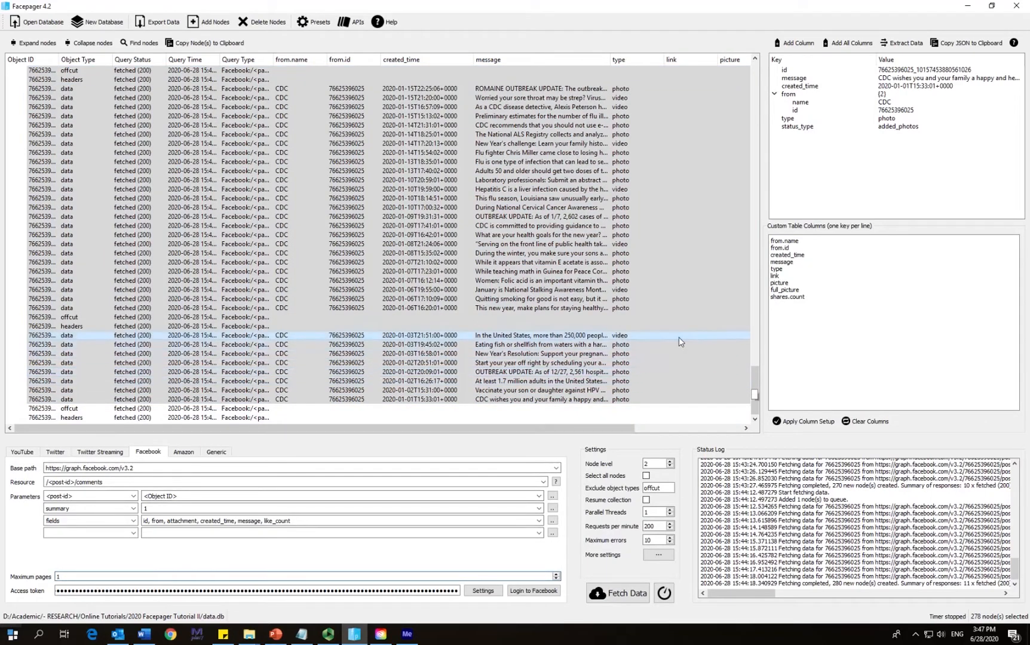
# Select only the newest CDC post and fetch its comments with maximum pages set to 20
pyautogui.moveTo(755, 389); pyautogui.dragTo(755, 84)
pyautogui.click(432, 83)
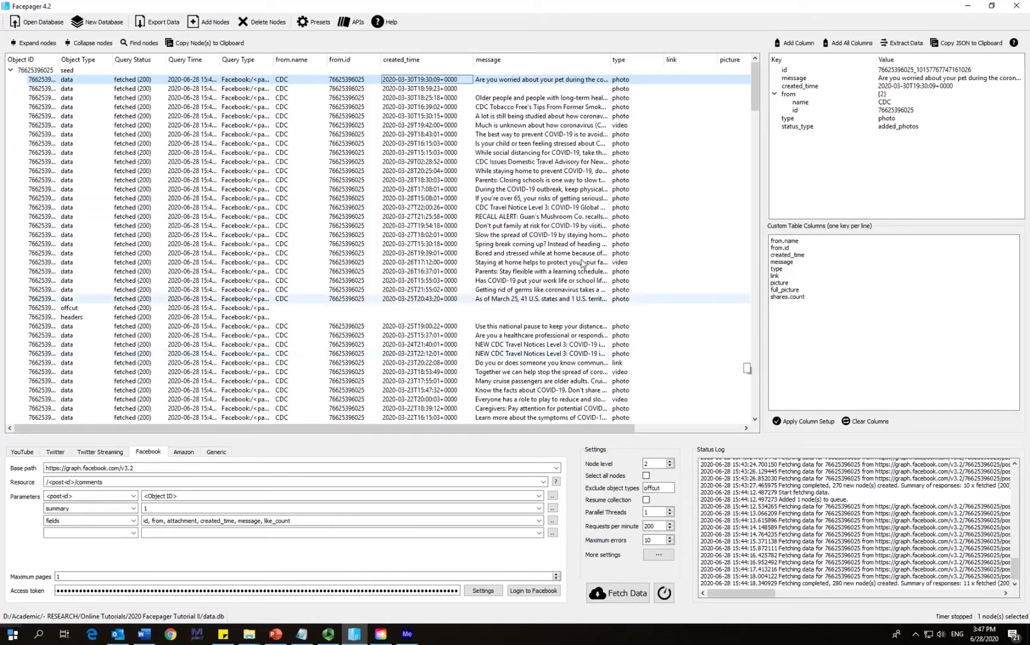
pyautogui.click(51, 82)
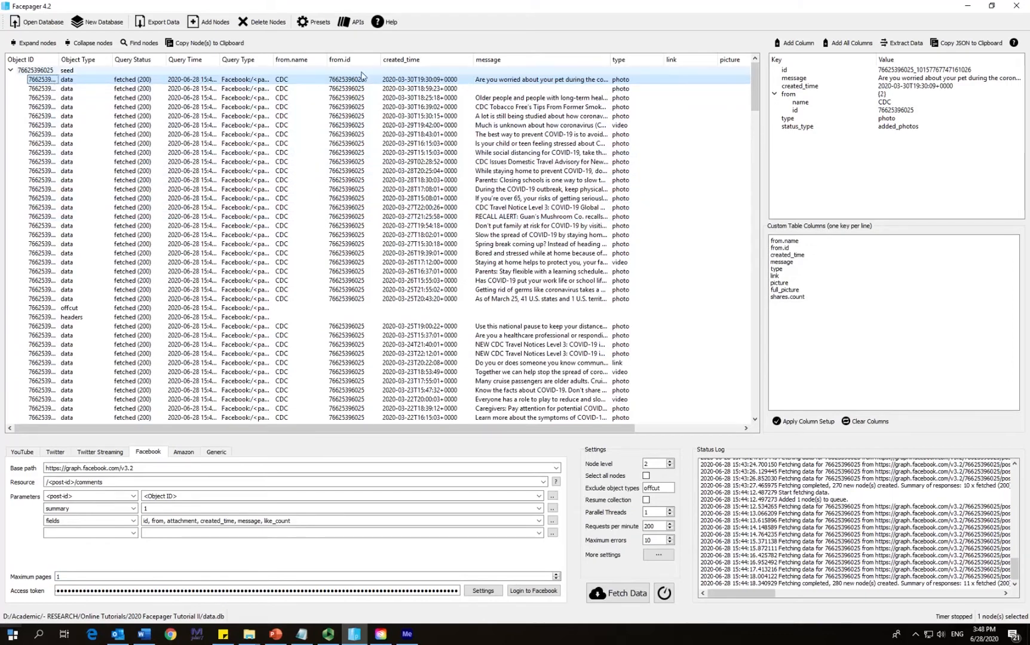
pyautogui.moveTo(72, 578); pyautogui.dragTo(47, 579)
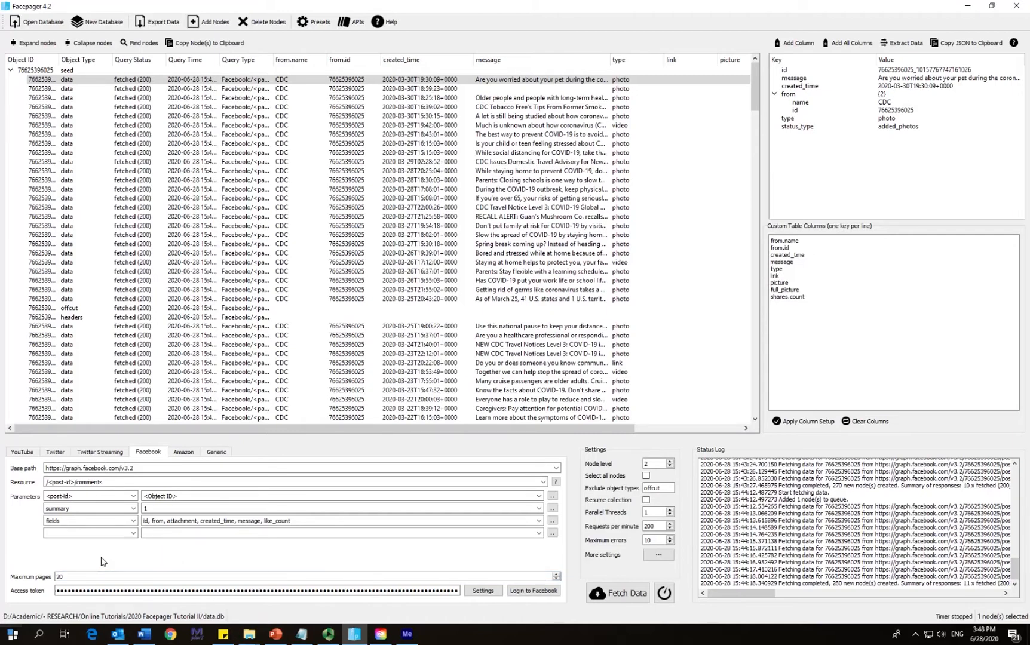
pyautogui.click(344, 81)
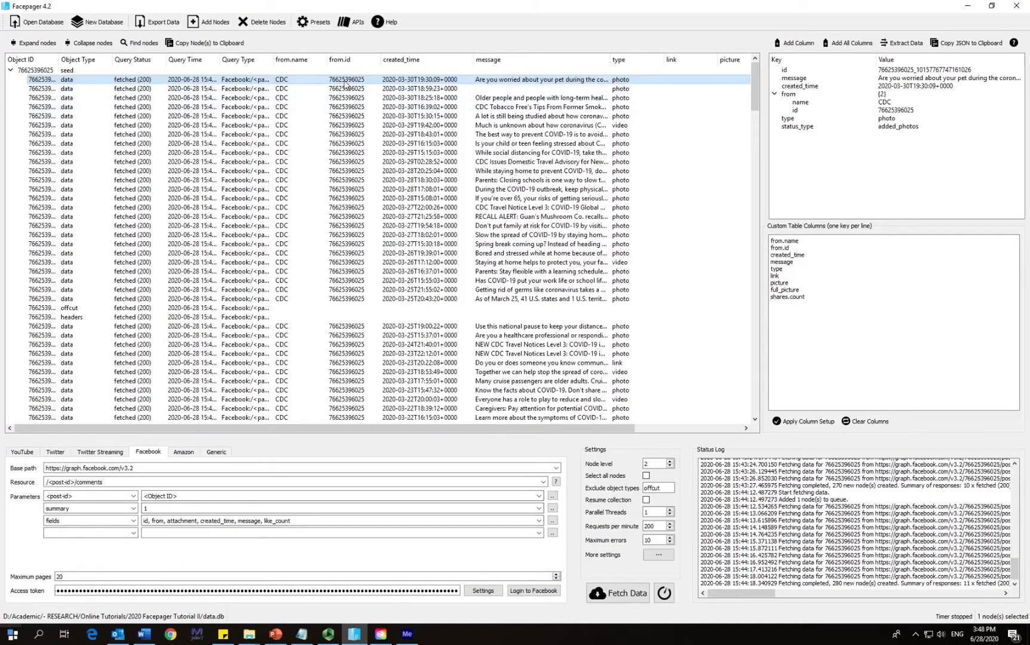
pyautogui.click(618, 597)
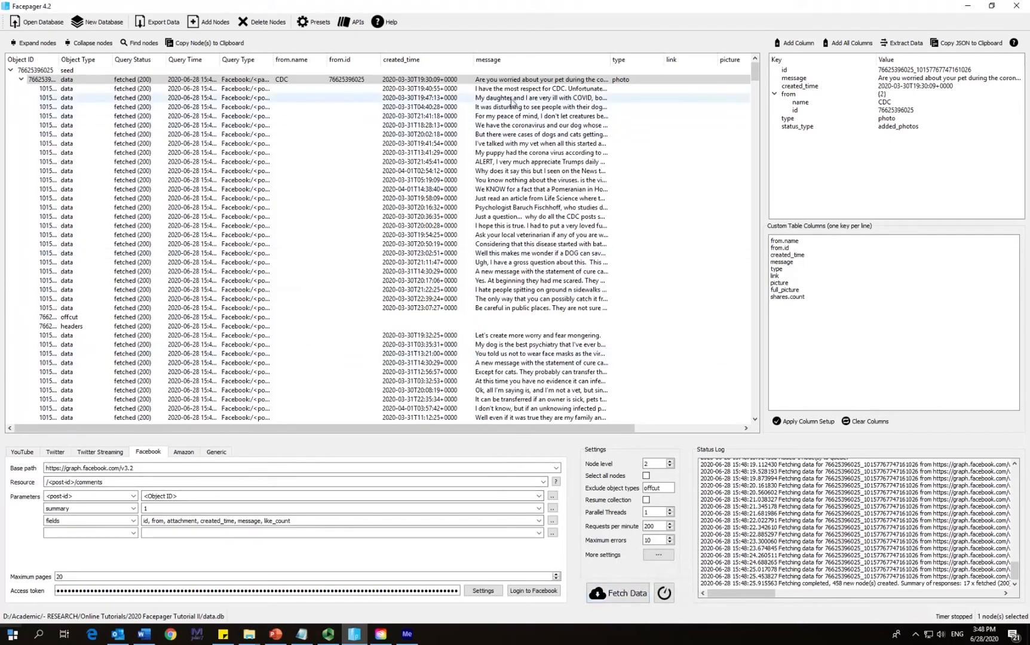
# Examine the comments fetched beneath the newest post, comparing parent and comment nodes, and inspect the next CDC post
pyautogui.click(106, 90)
pyautogui.scroll(-10, 306, 242)
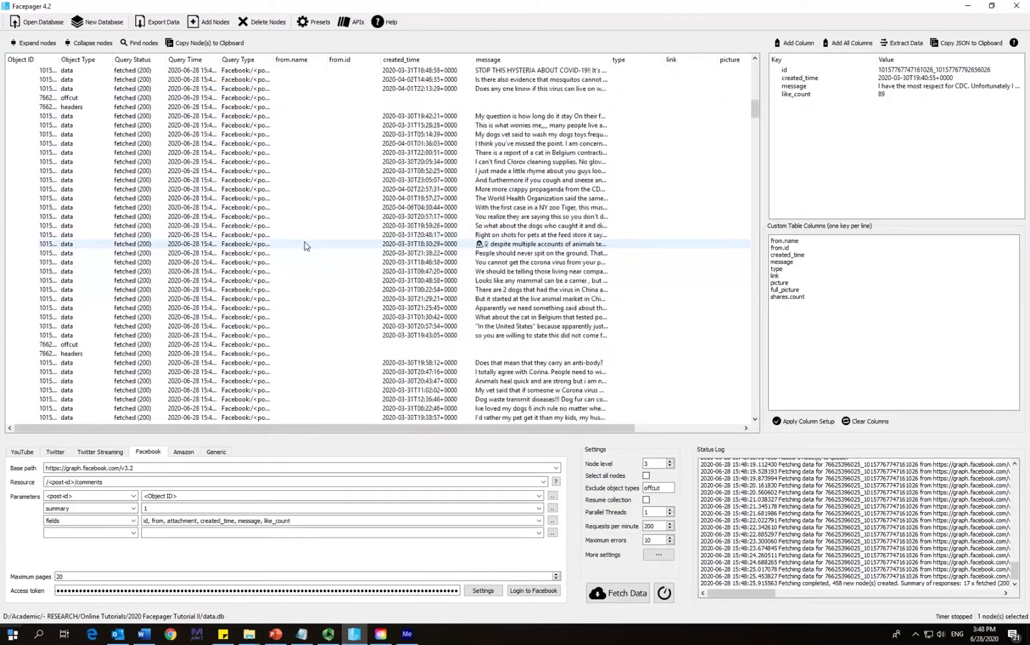
pyautogui.scroll(10, 305, 245)
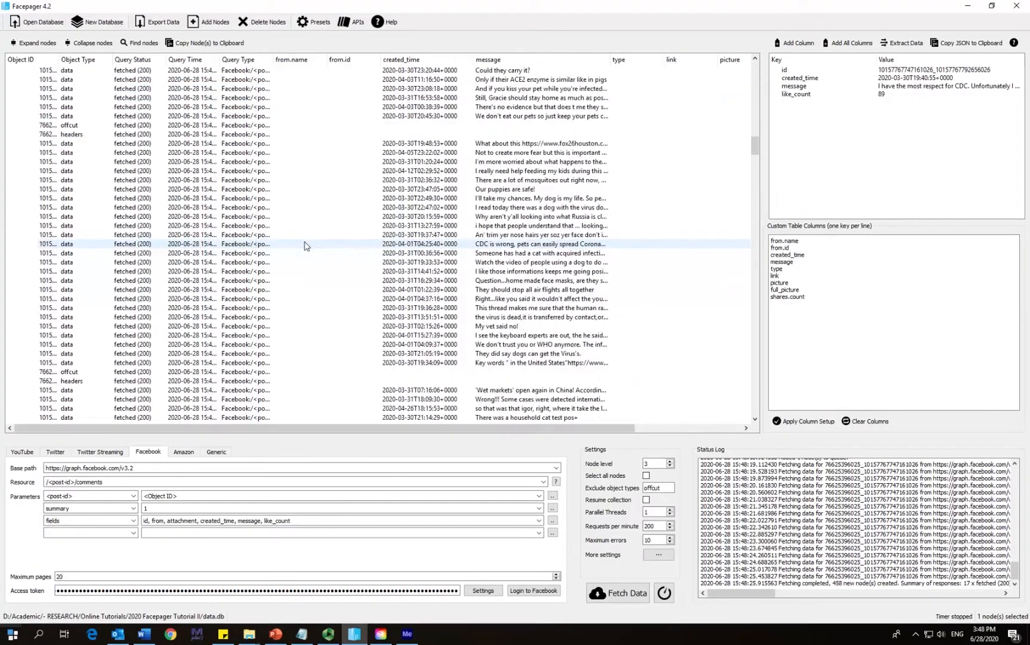
pyautogui.scroll(5, 305, 245)
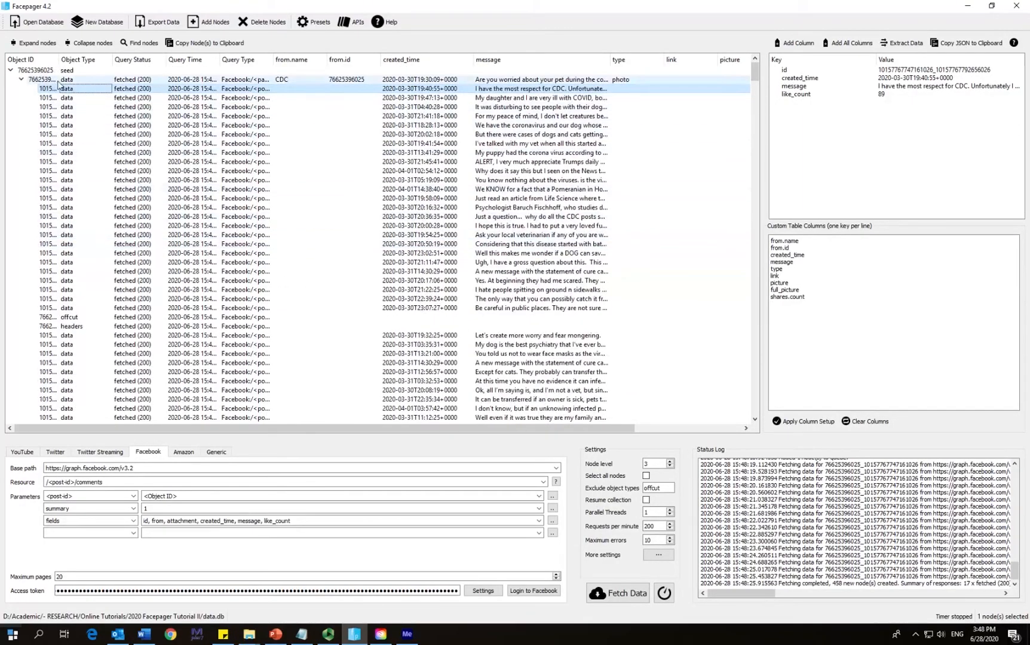
pyautogui.click(59, 81)
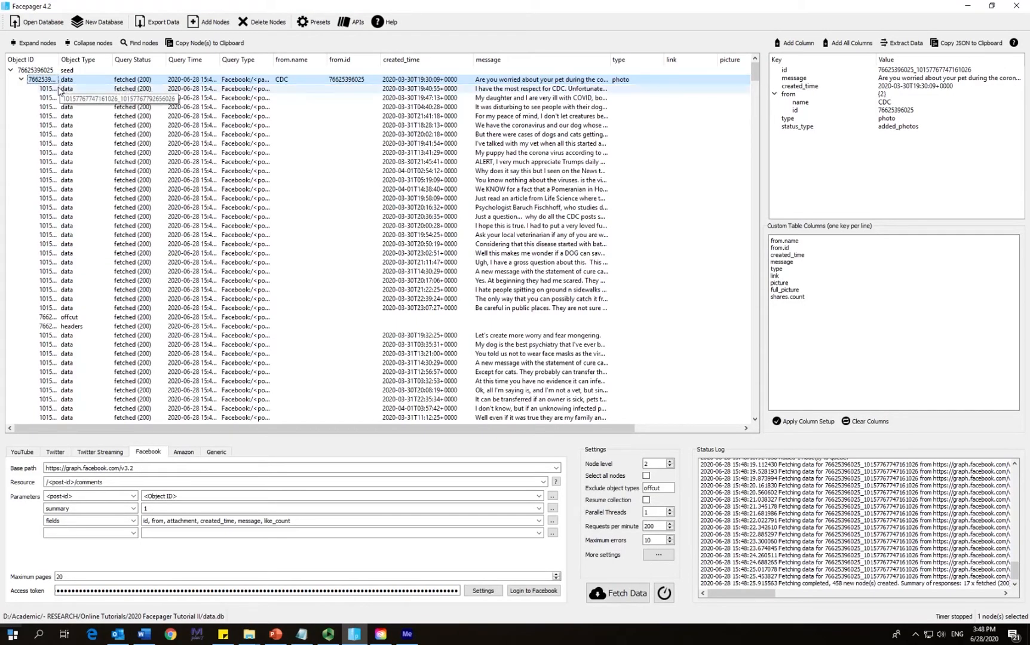
pyautogui.click(60, 89)
pyautogui.scroll(-3, 168, 274)
pyautogui.scroll(-20, 168, 274)
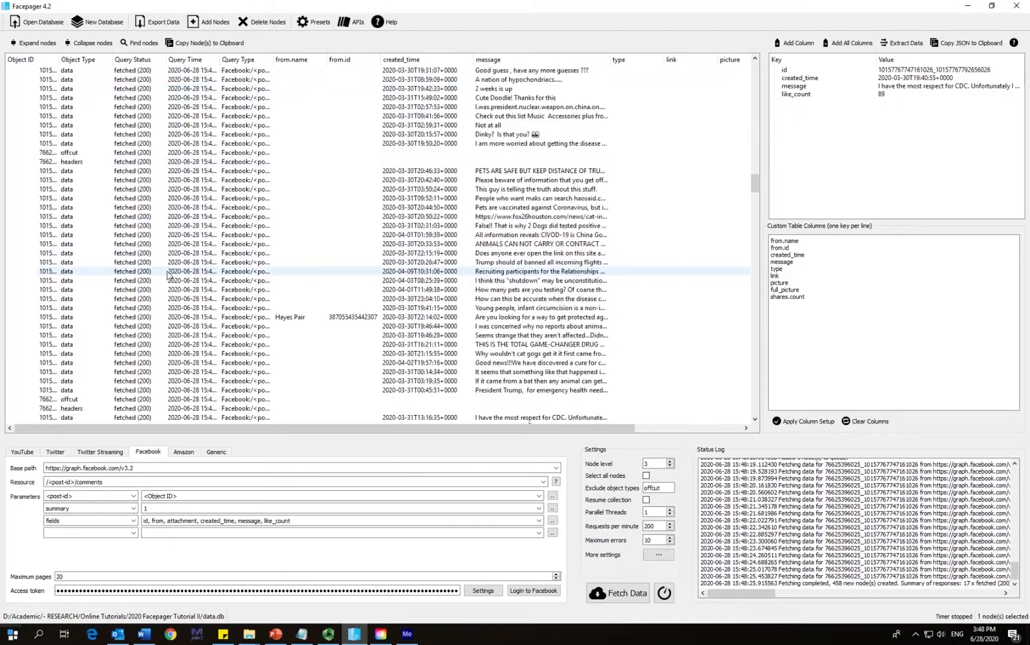
pyautogui.scroll(8, 167, 274)
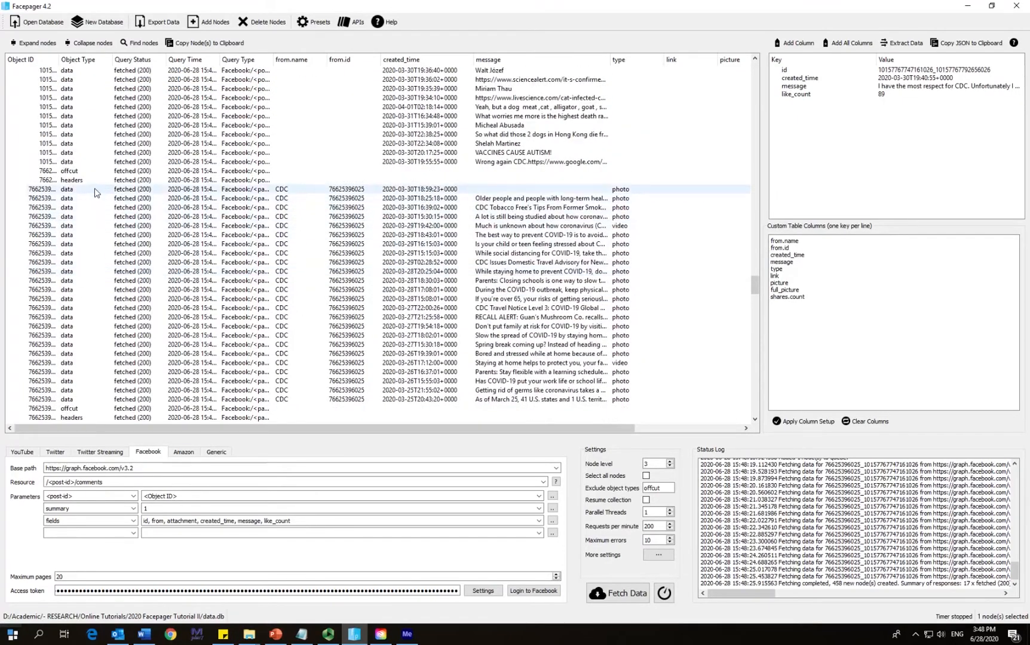
pyautogui.click(95, 190)
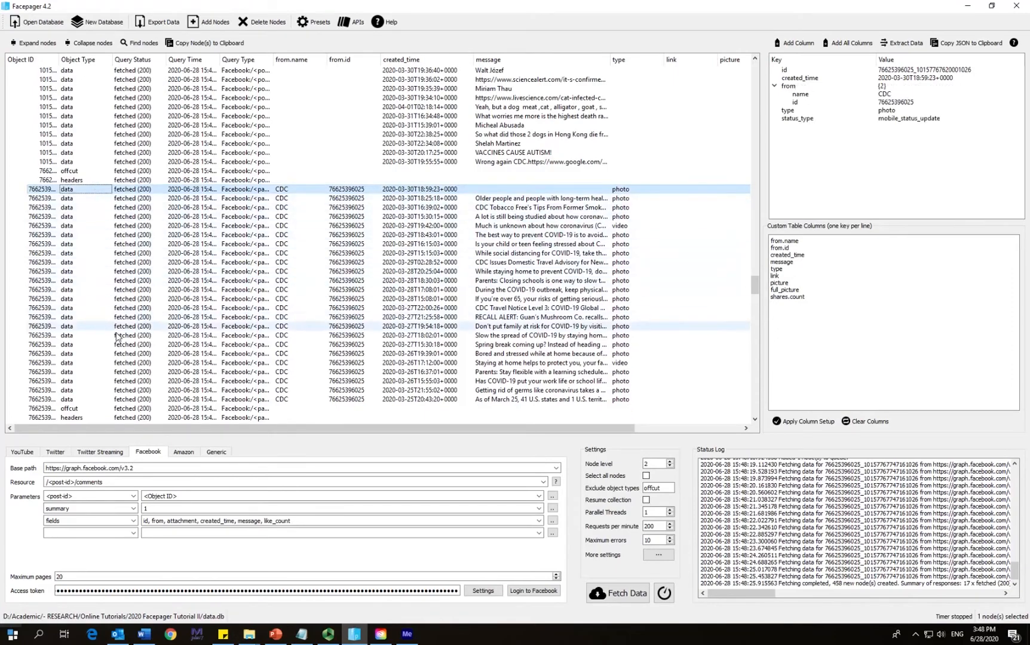
# Select all nodes from the second-newest CDC post through the oldest post of 1 January 2020
pyautogui.scroll(-20, 130, 361)
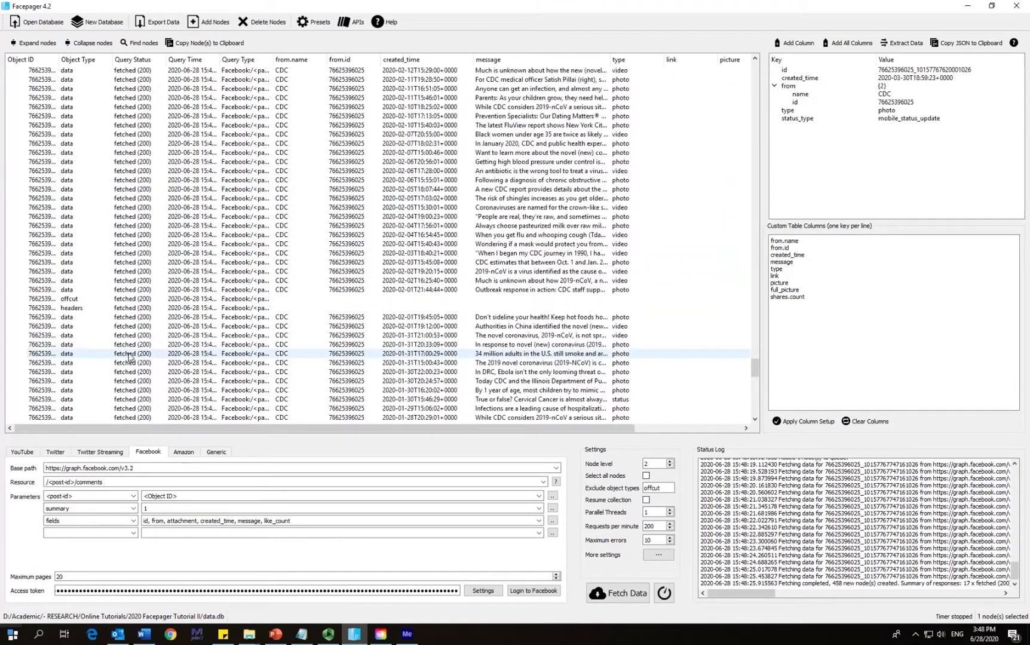
pyautogui.keyDown('shift'); pyautogui.click(158, 401); pyautogui.keyUp('shift')
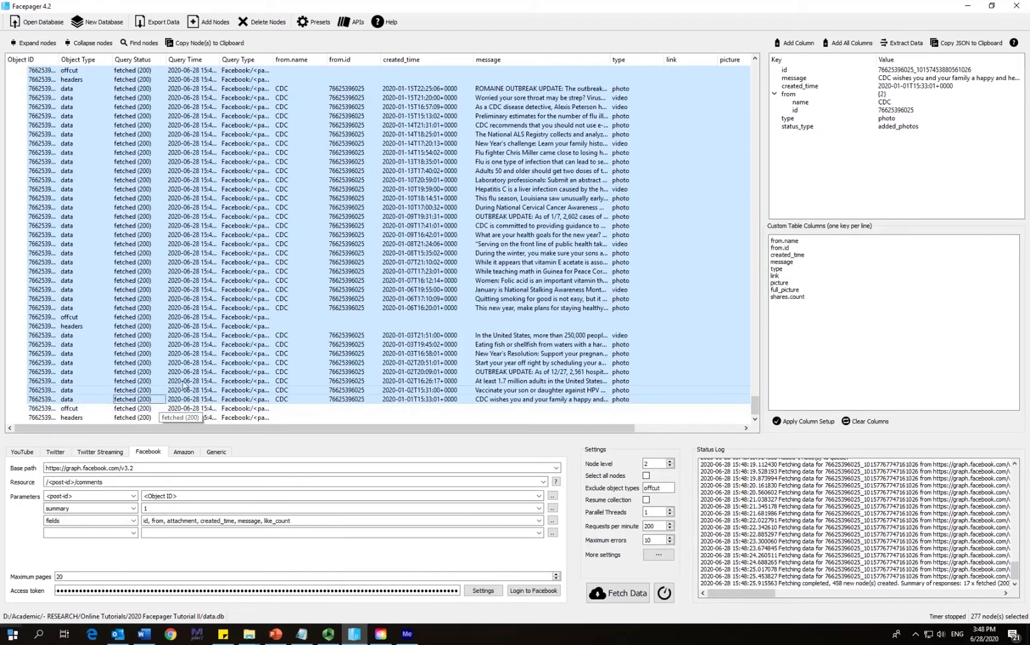
pyautogui.scroll(15, 184, 379)
pyautogui.scroll(10, 460, 289)
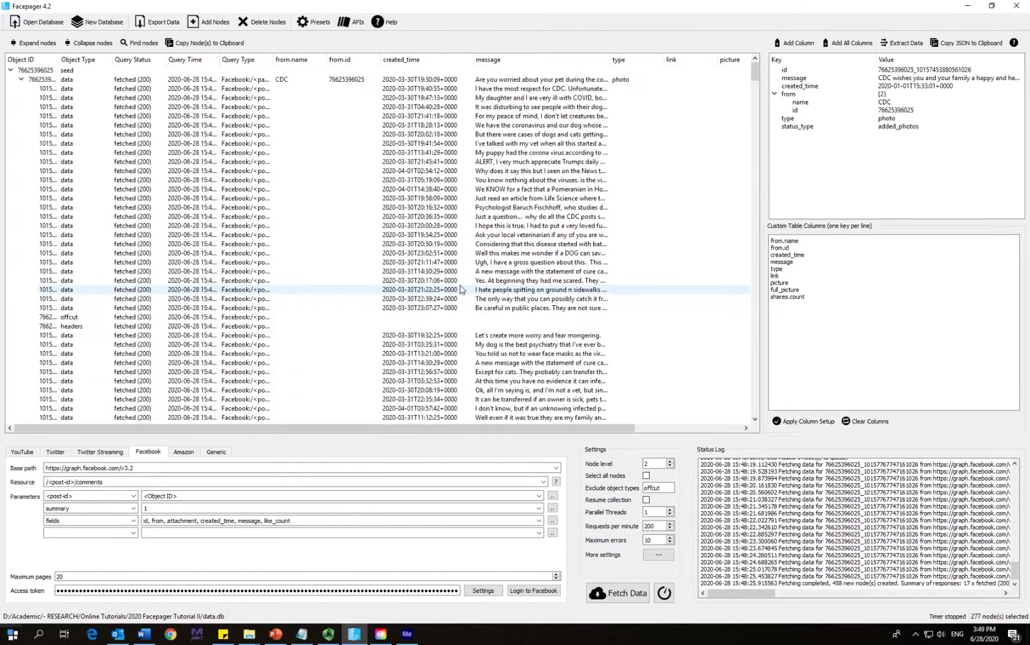
# Collapse the newest CDC post's comments and select the five posts directly below that post
pyautogui.click(46, 89)
pyautogui.click(19, 80)
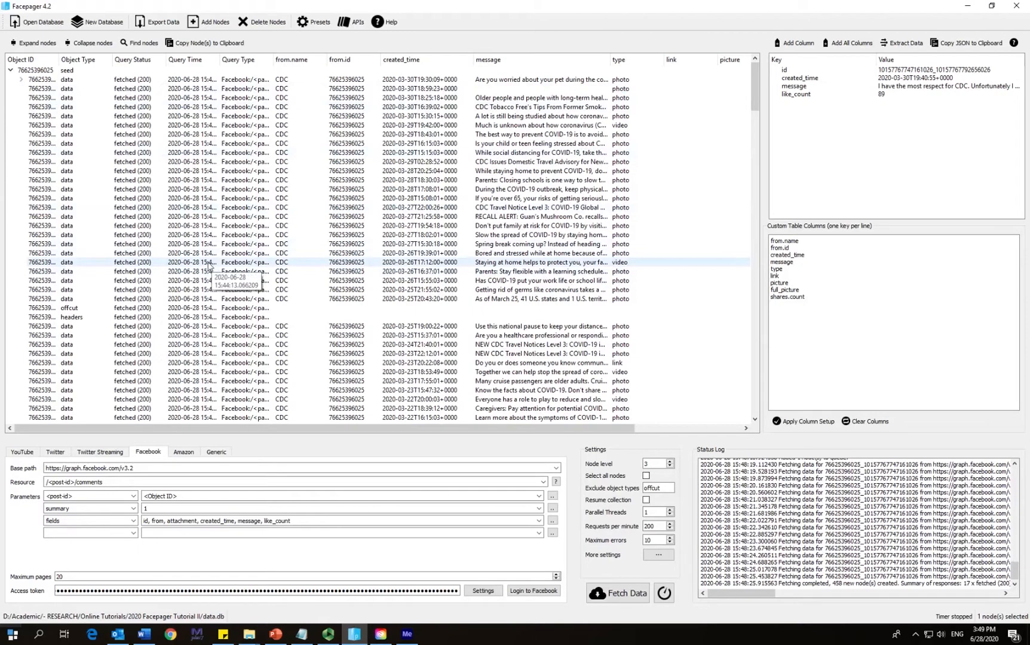
pyautogui.click(52, 89)
pyautogui.keyDown('shift'); pyautogui.click(58, 126); pyautogui.keyUp('shift')
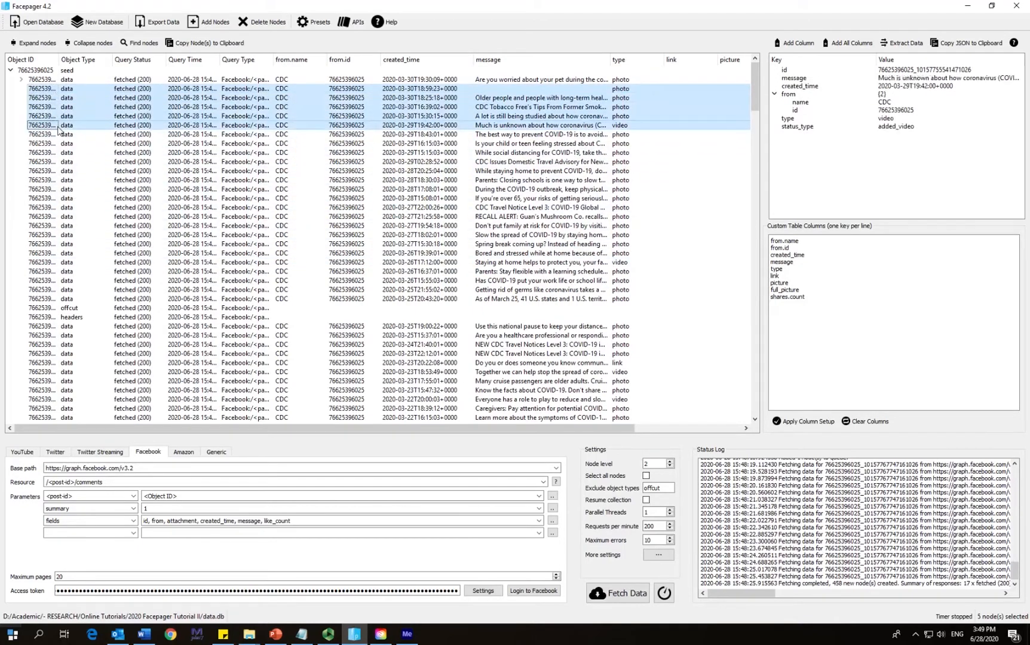
# Set the maximum pages to 100 and fetch the comments of the five selected posts
pyautogui.doubleClick(59, 577)
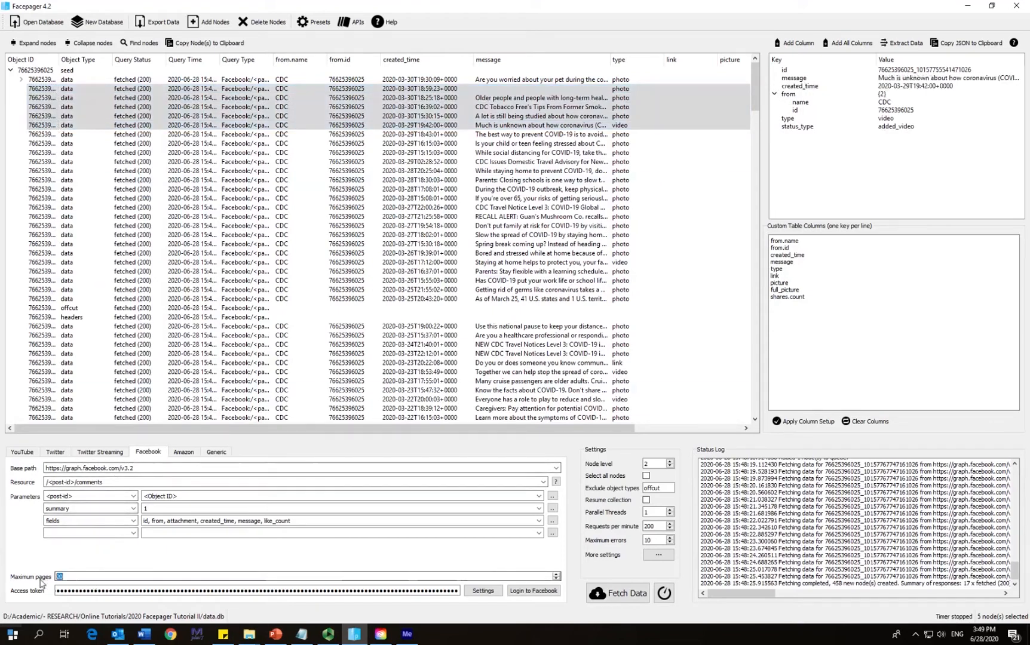
pyautogui.write('100')
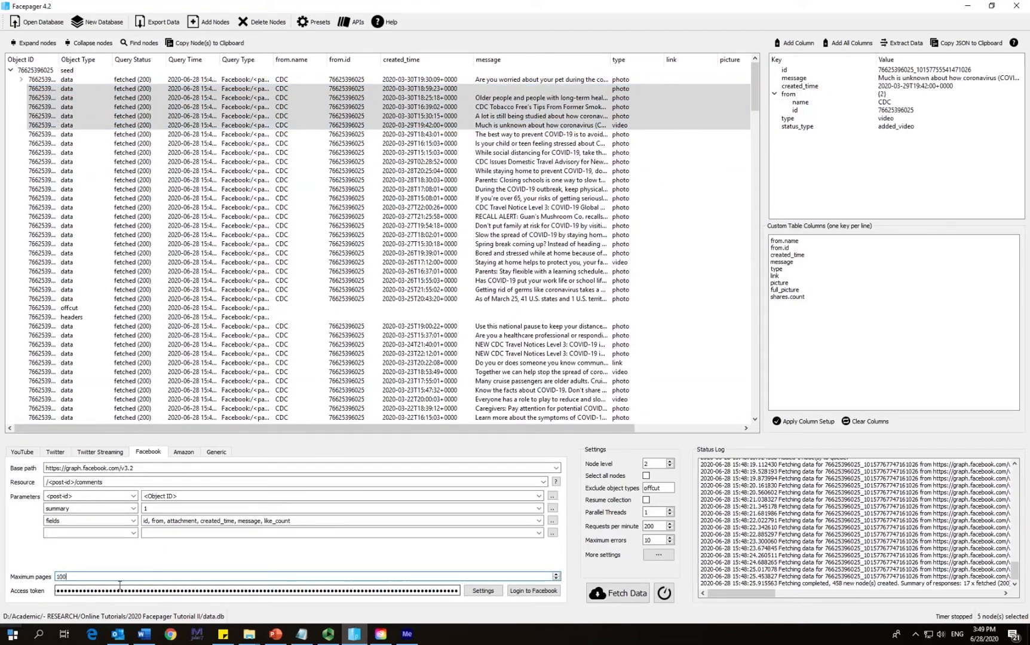
pyautogui.click(620, 597)
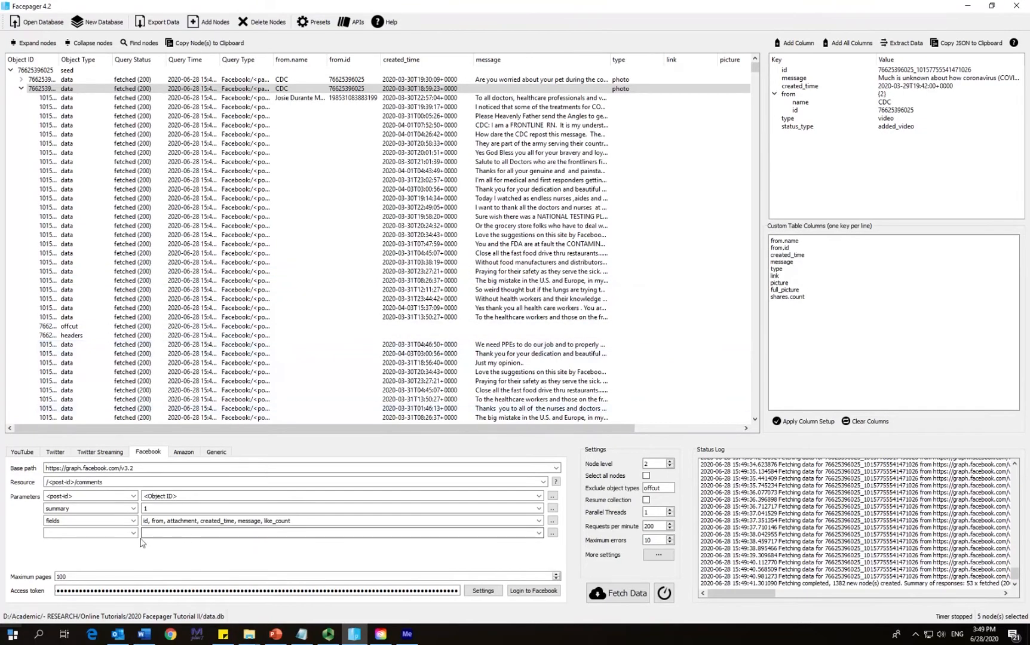
# Review the comments fetched under the second-newest post, inspecting the creation dates of individual April 2020 comments
pyautogui.moveTo(76, 582); pyautogui.dragTo(15, 591)
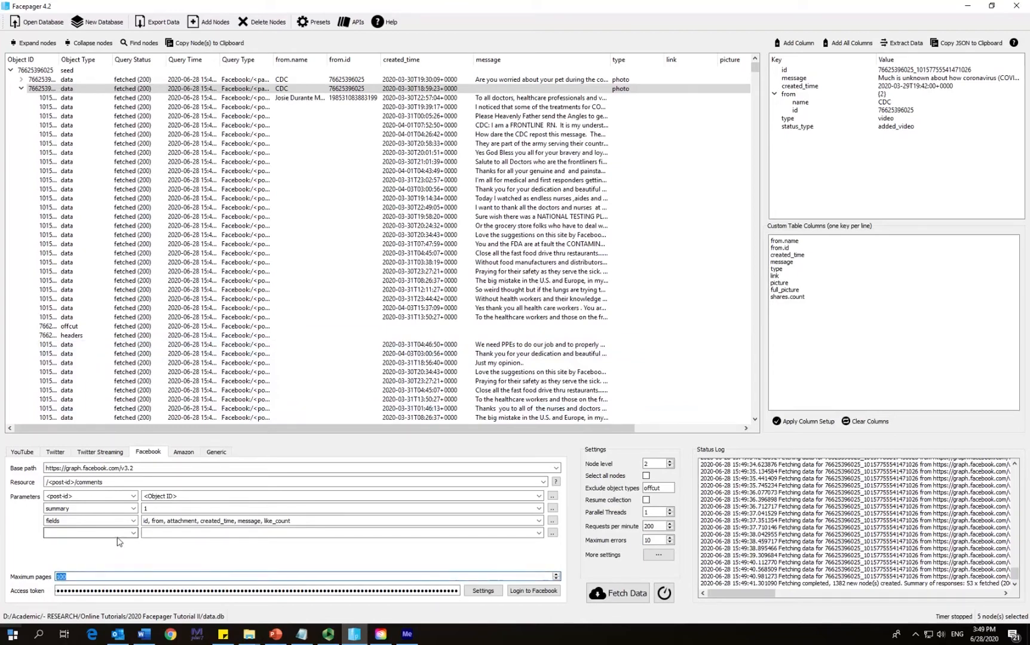
pyautogui.scroll(-18, 392, 262)
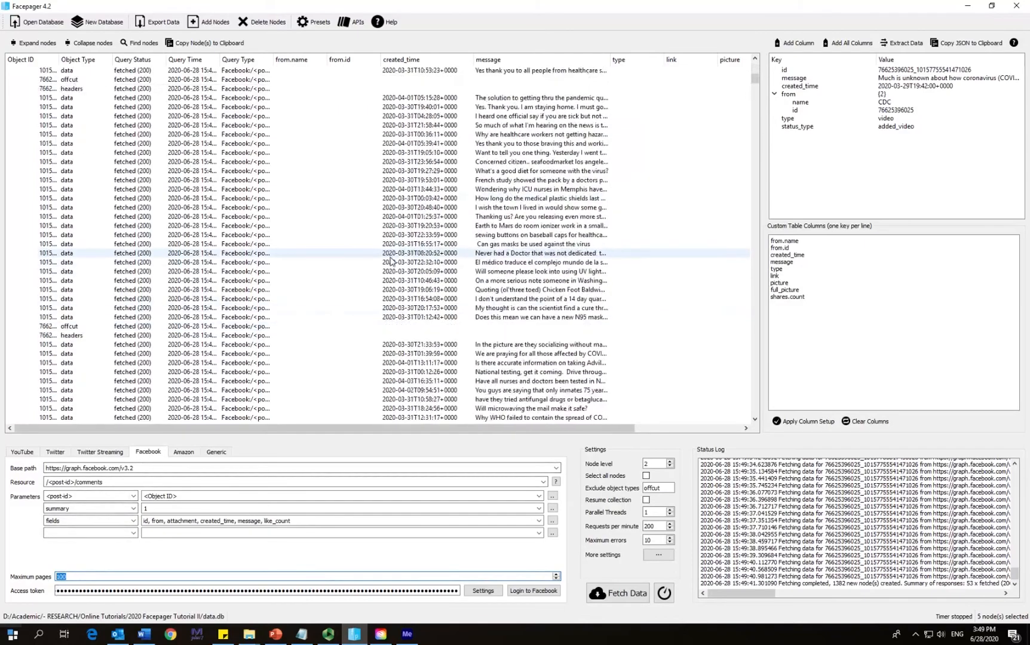
pyautogui.moveTo(755, 84); pyautogui.dragTo(752, 160)
pyautogui.scroll(-2, 628, 187)
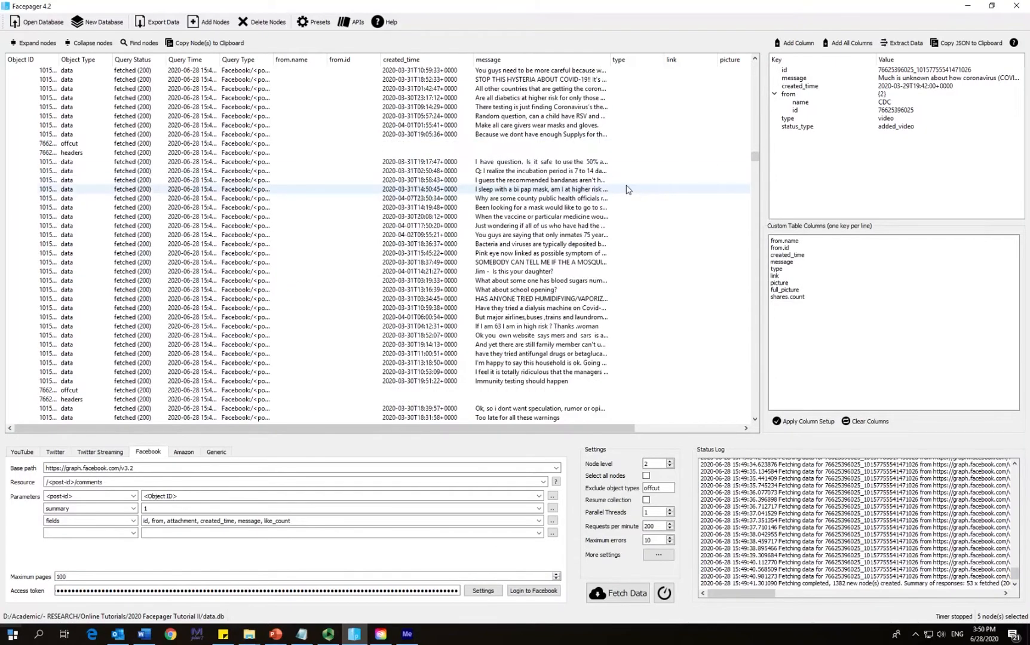
pyautogui.click(407, 199)
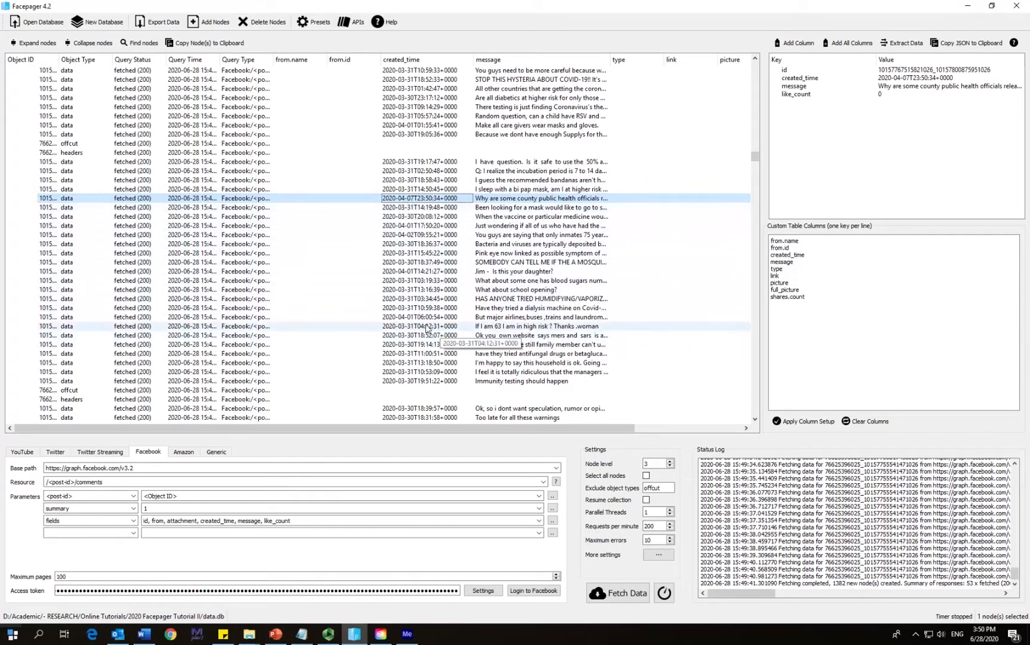
pyautogui.click(500, 317)
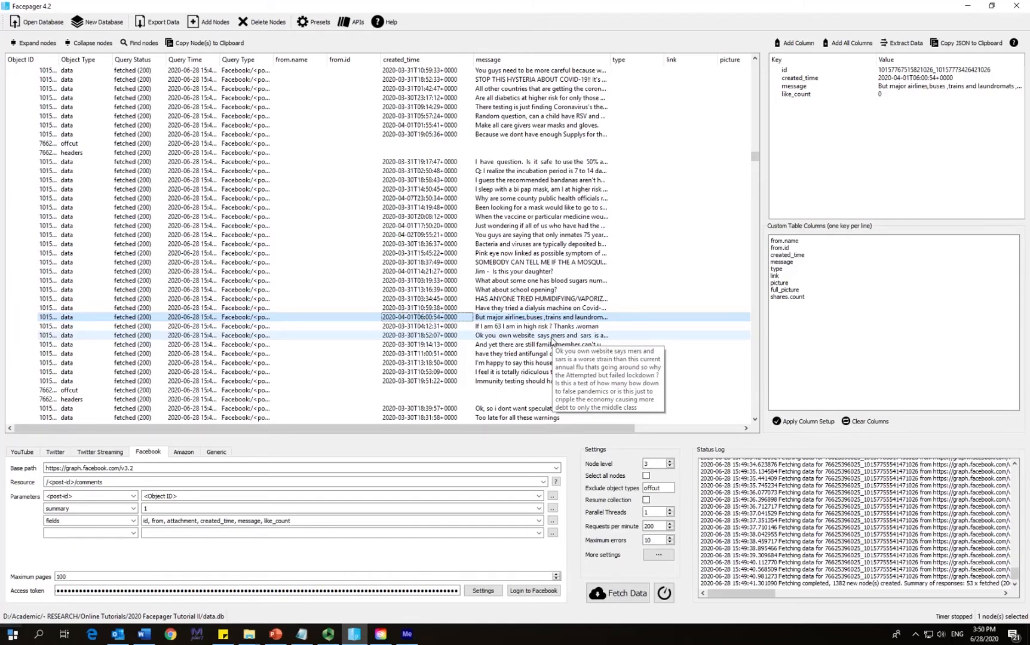
# Add since and until as extra parameters of the comments request and remove both again
pyautogui.click(101, 538)
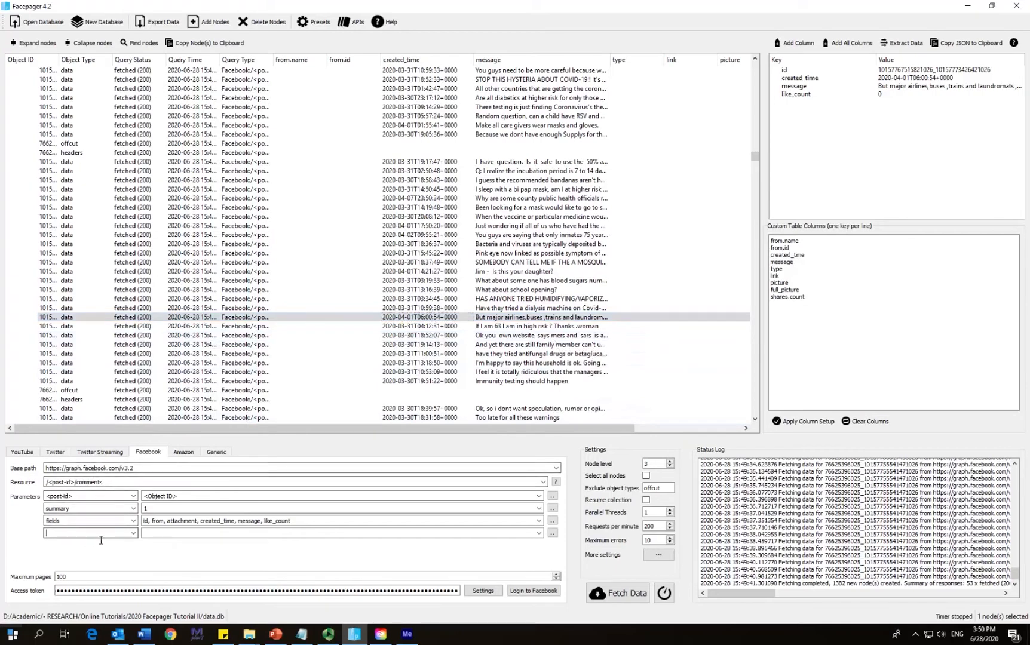
pyautogui.write('sinc')
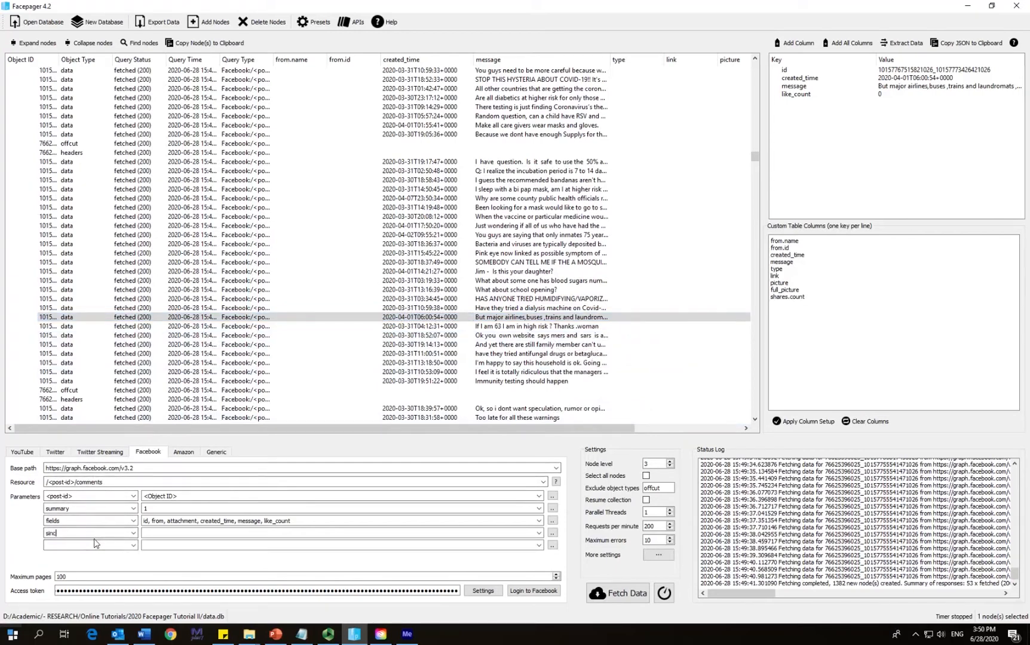
pyautogui.write('e')
pyautogui.click(94, 543)
pyautogui.write('until')
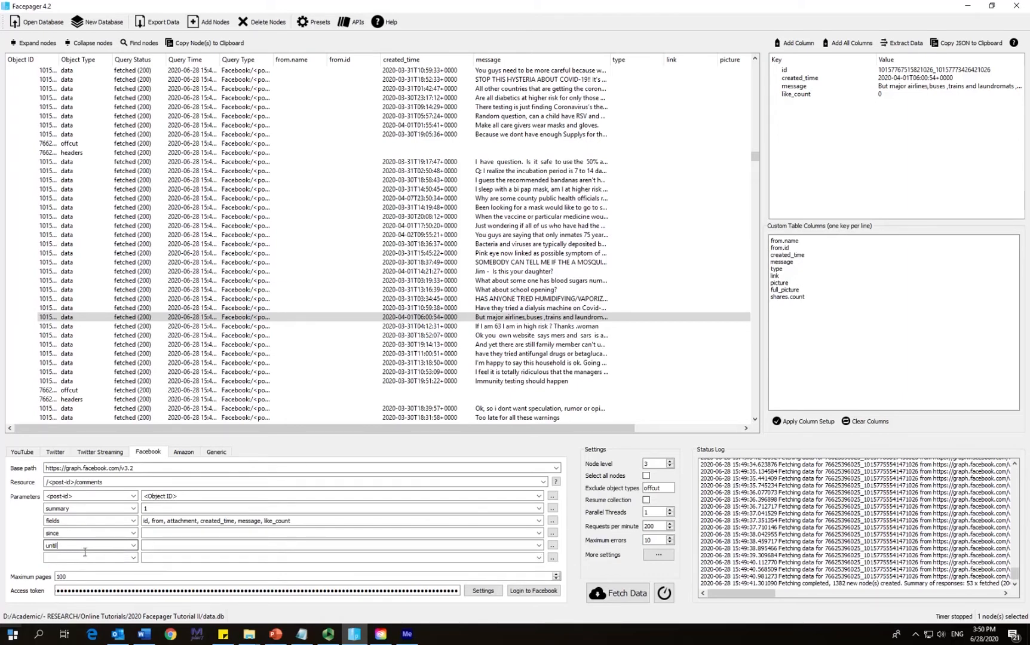
pyautogui.moveTo(72, 535); pyautogui.dragTo(44, 538)
pyautogui.press('BackSpace')
pyautogui.click(73, 537)
pyautogui.press('BackSpace')
# Return to the start of the node tree and inspect the seed node and the newest CDC post
pyautogui.click(421, 182)
pyautogui.scroll(20, 420, 183)
pyautogui.scroll(15, 418, 149)
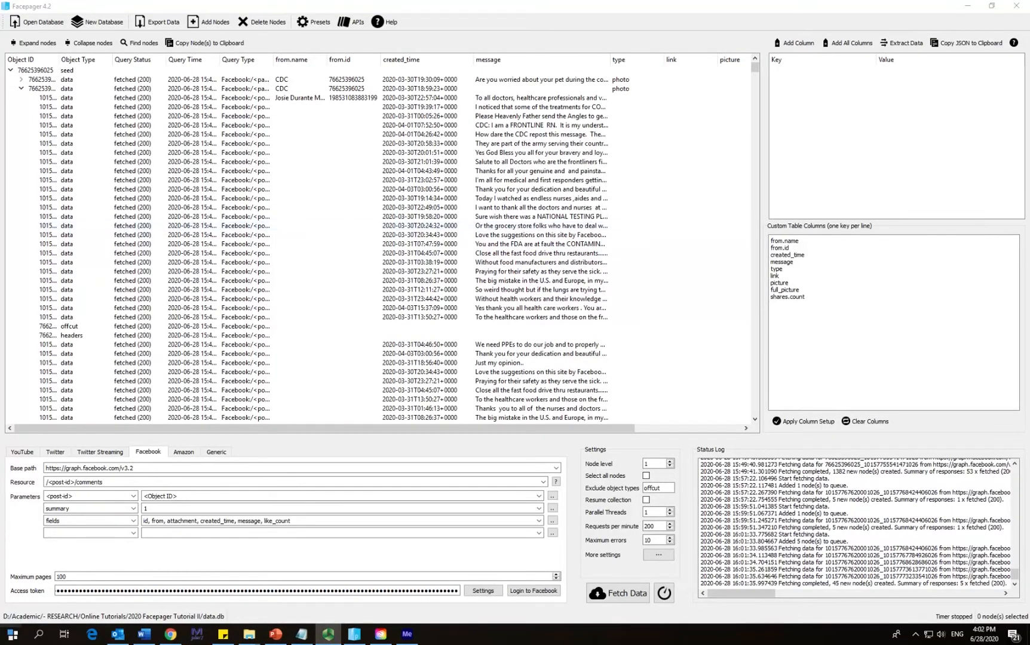
pyautogui.click(50, 71)
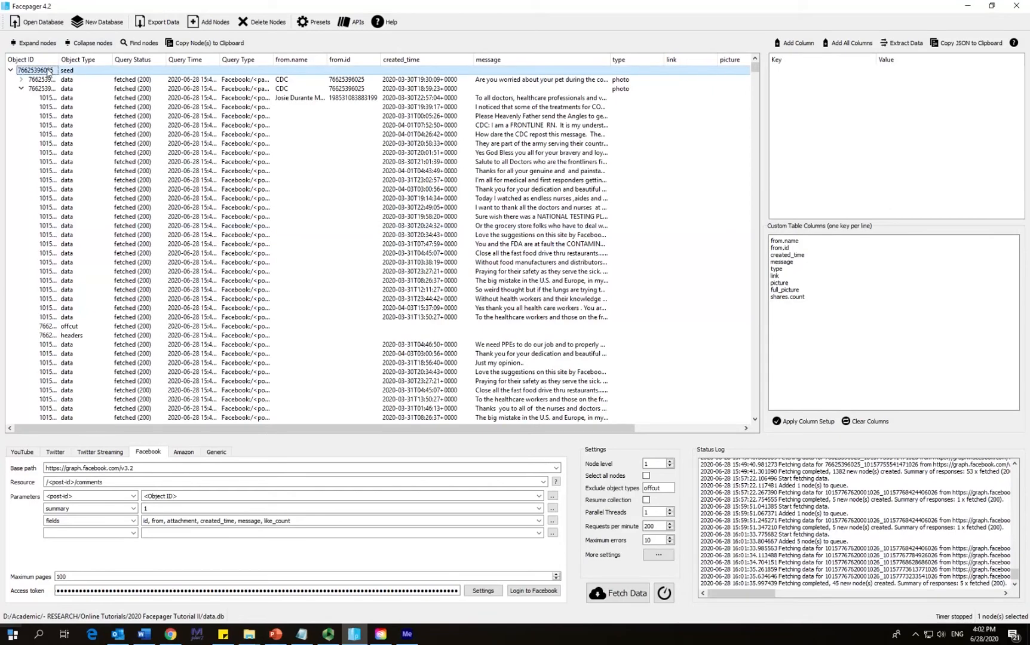
pyautogui.click(46, 80)
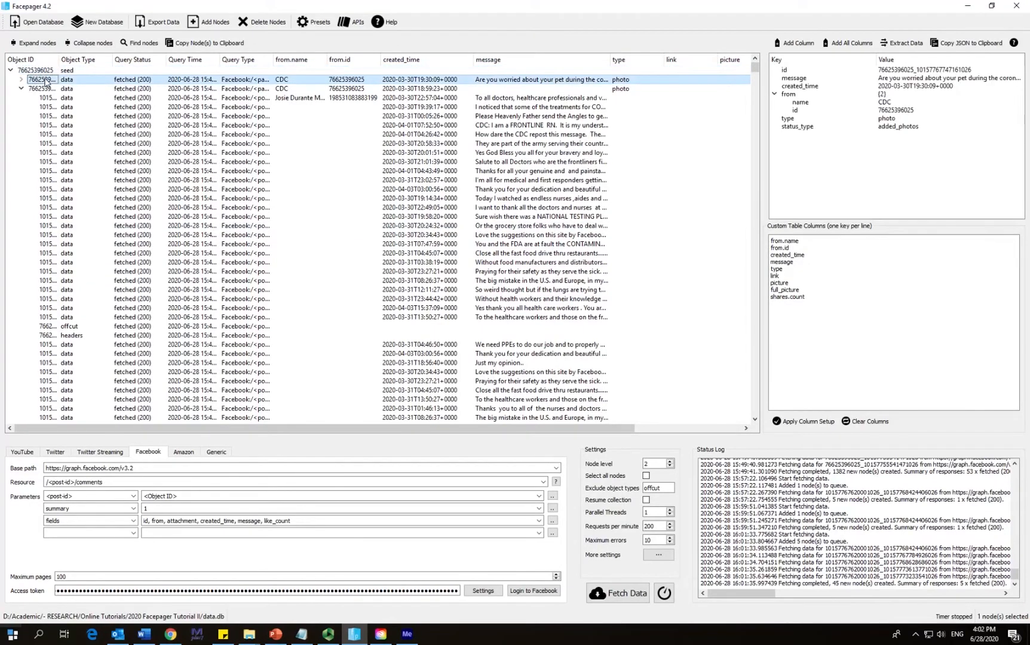
# Fetch the replies to the first five comments under the second-newest CDC post
pyautogui.click(57, 99)
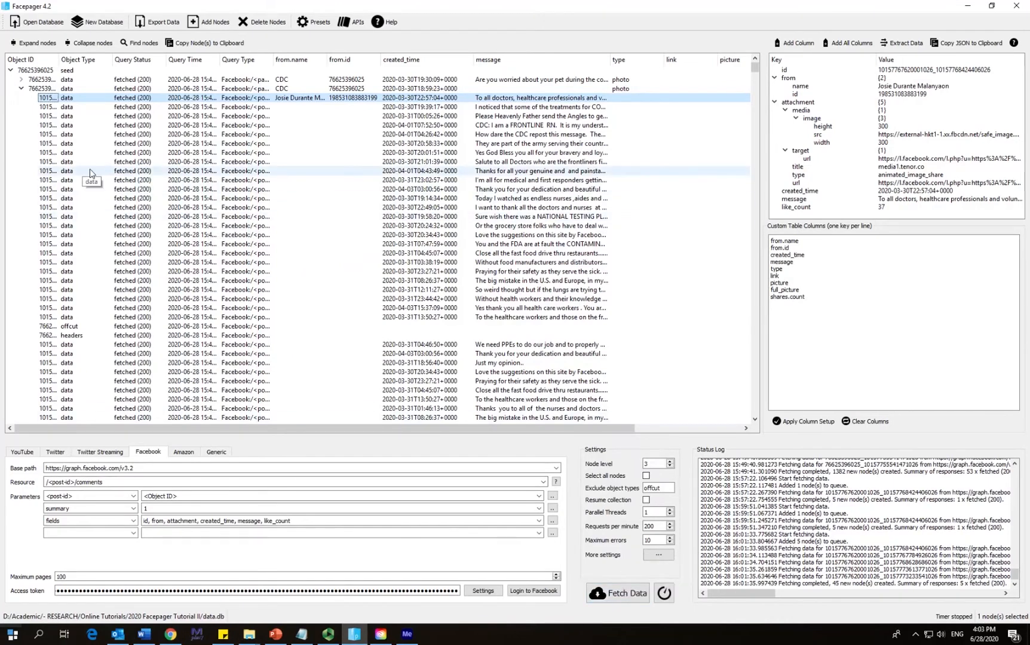
pyautogui.keyDown('shift'); pyautogui.click(78, 136); pyautogui.keyUp('shift')
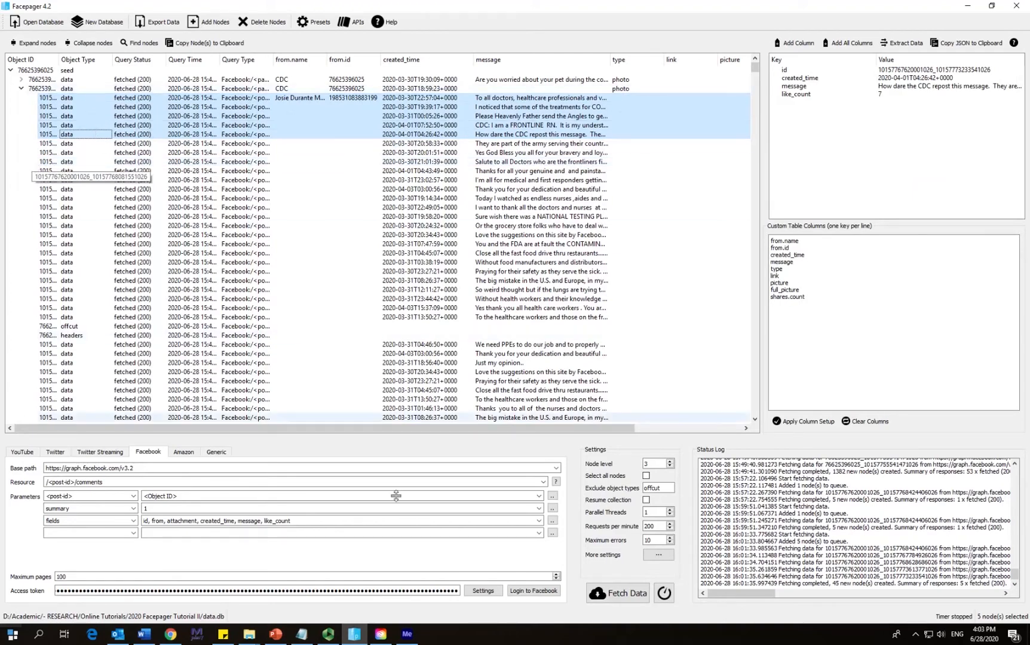
pyautogui.click(627, 595)
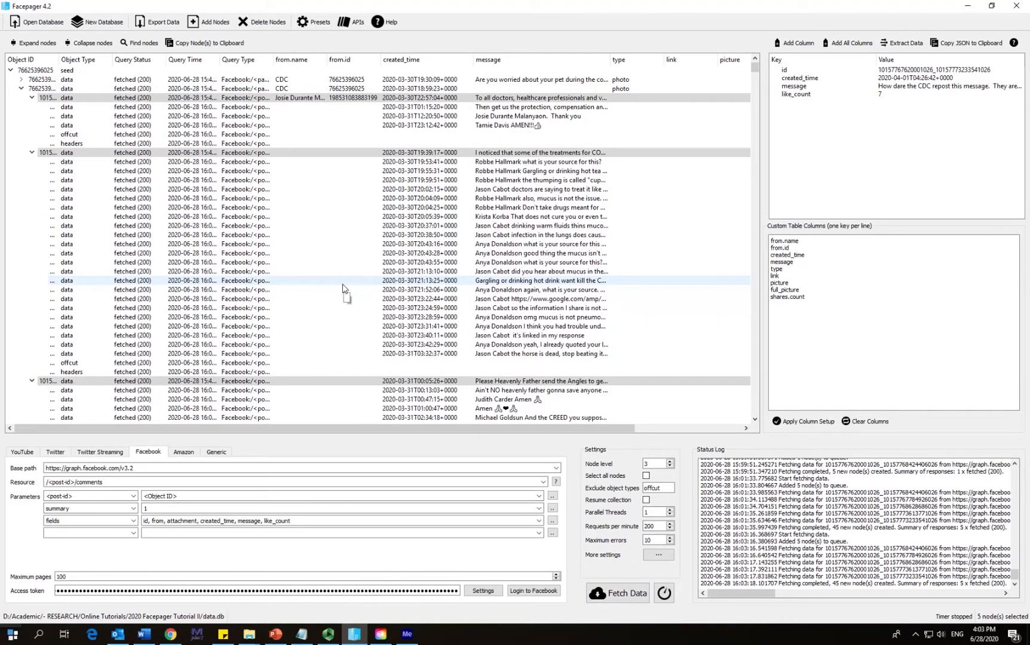
# Examine the replies nested beneath the first two comments, comparing them with their parent comments
pyautogui.click(306, 107)
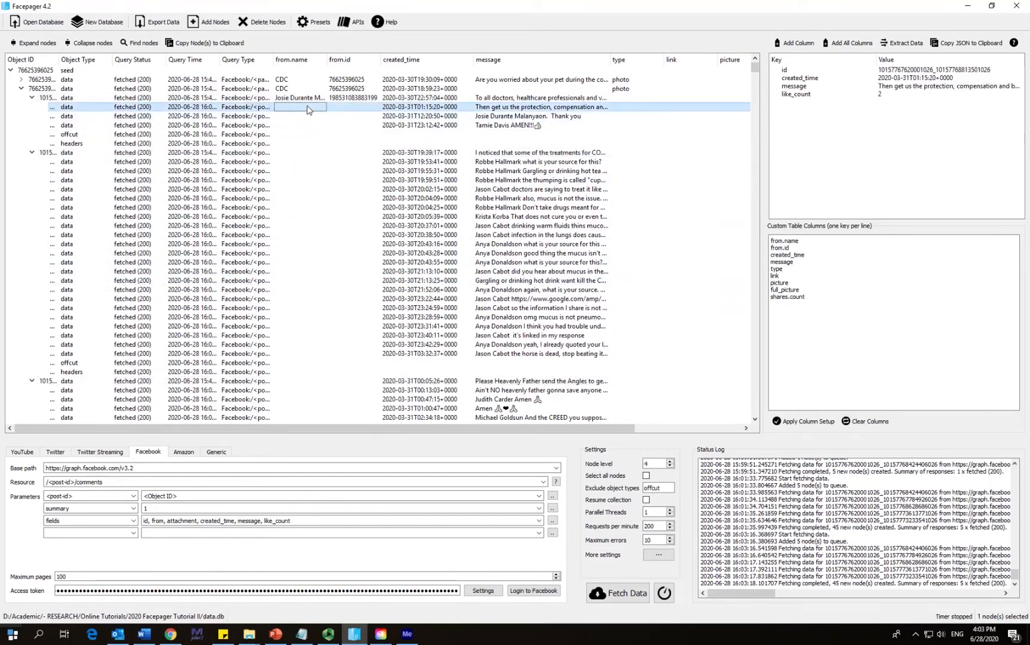
pyautogui.keyDown('shift'); pyautogui.click(304, 125); pyautogui.keyUp('shift')
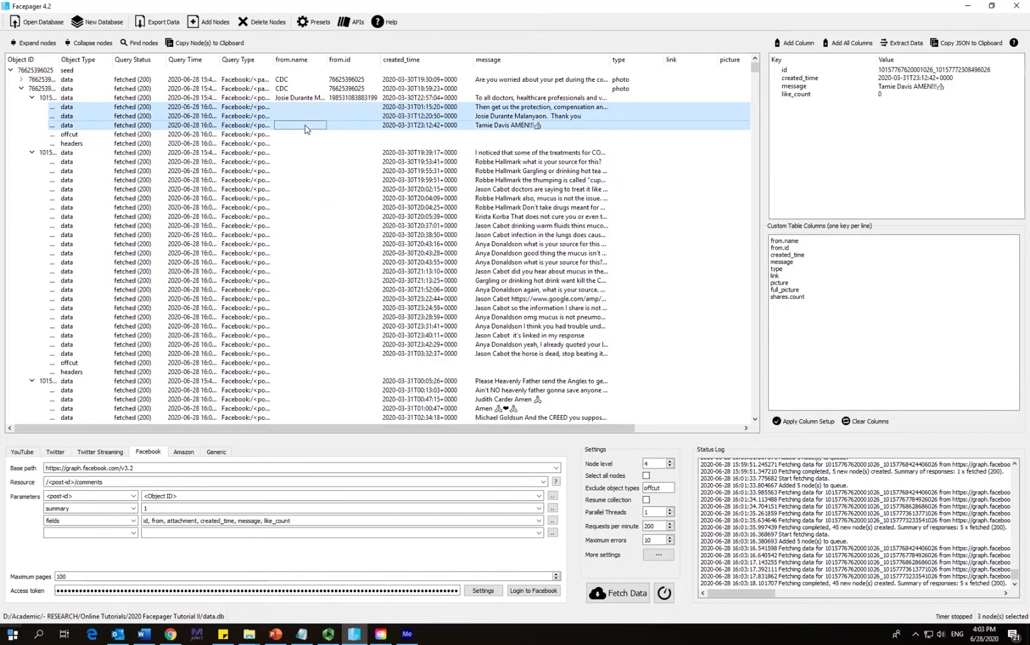
pyautogui.click(294, 98)
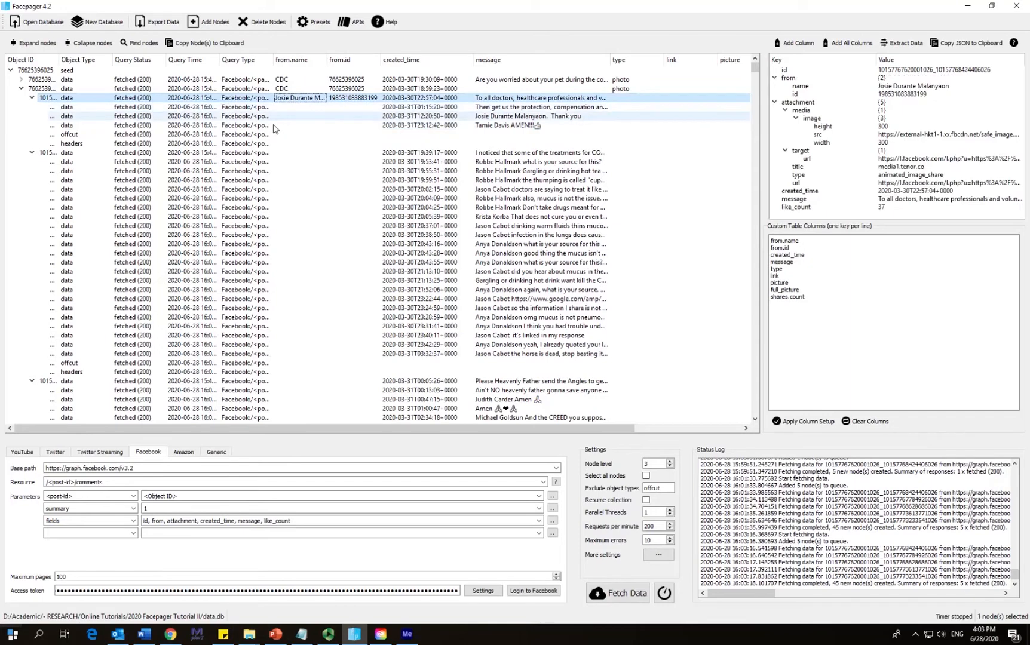
pyautogui.click(268, 162)
pyautogui.scroll(-3, 324, 293)
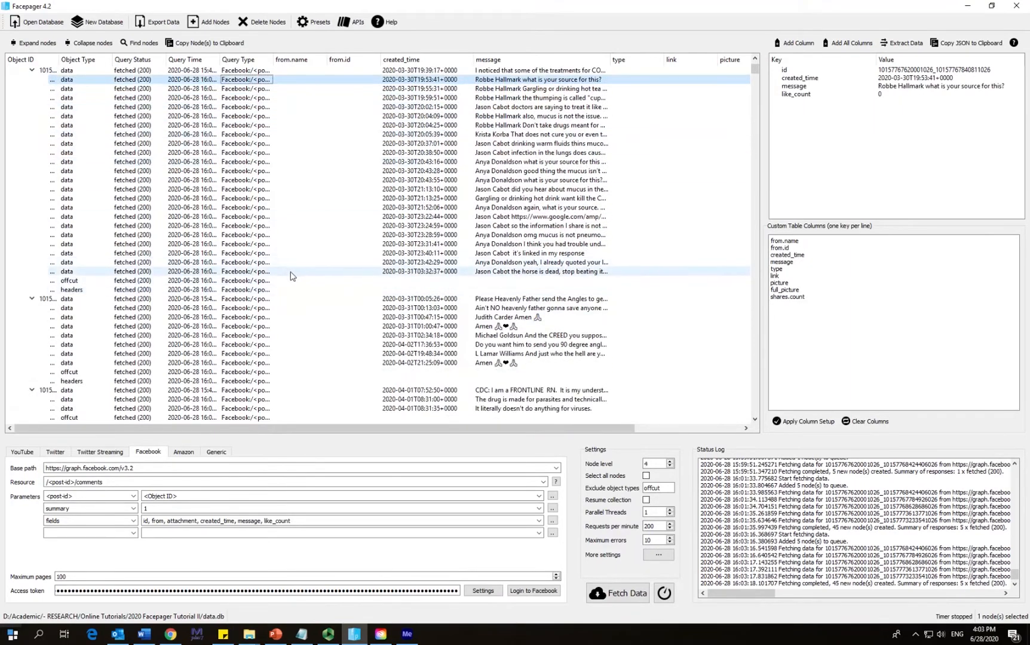
pyautogui.keyDown('shift'); pyautogui.click(319, 270); pyautogui.keyUp('shift')
pyautogui.scroll(3, 318, 270)
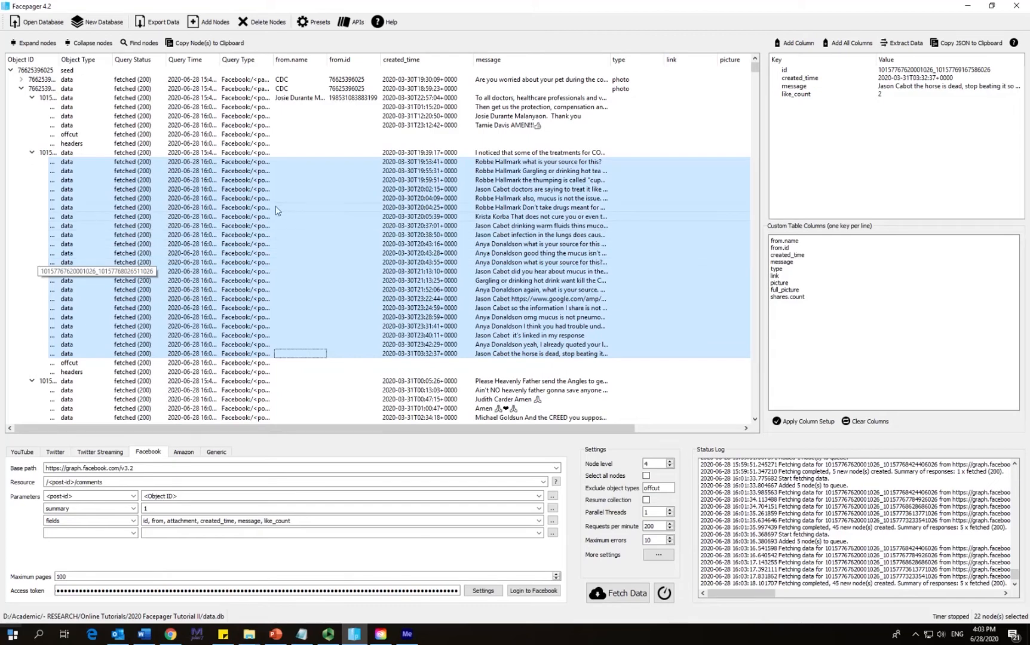
# Inspect the author fields and message data of individual replies in the second comment's thread, including its parent comment
pyautogui.click(290, 173)
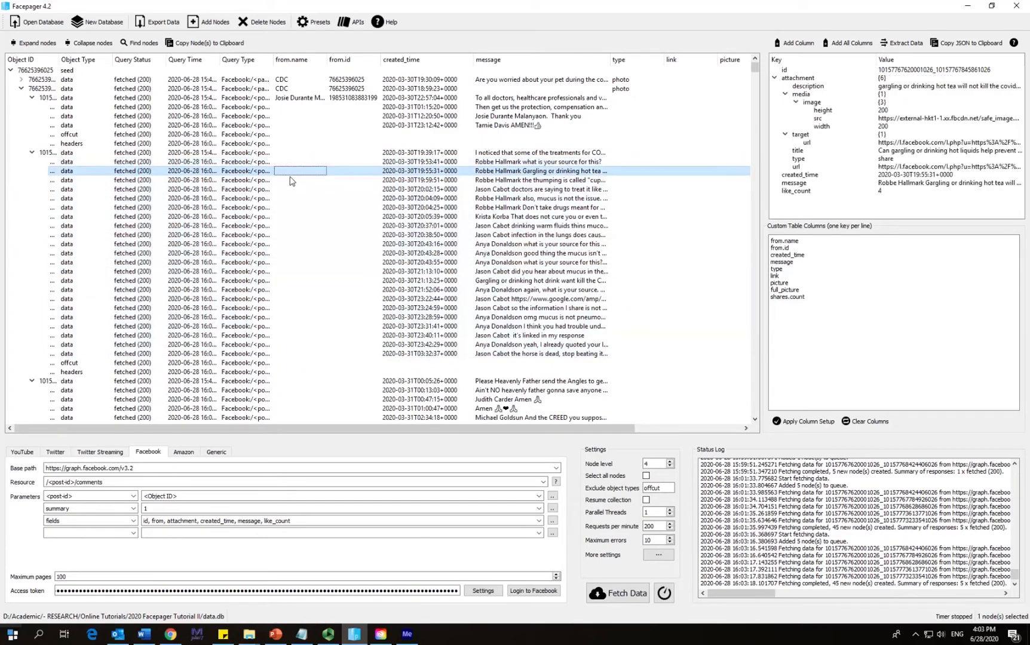
pyautogui.click(290, 179)
pyautogui.click(288, 190)
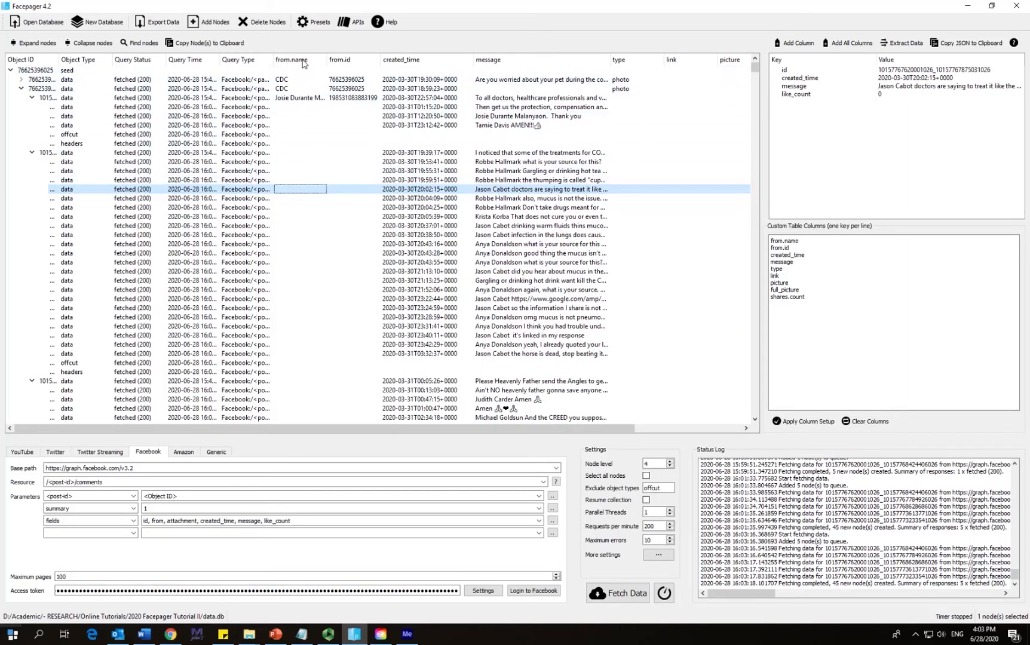
pyautogui.click(287, 198)
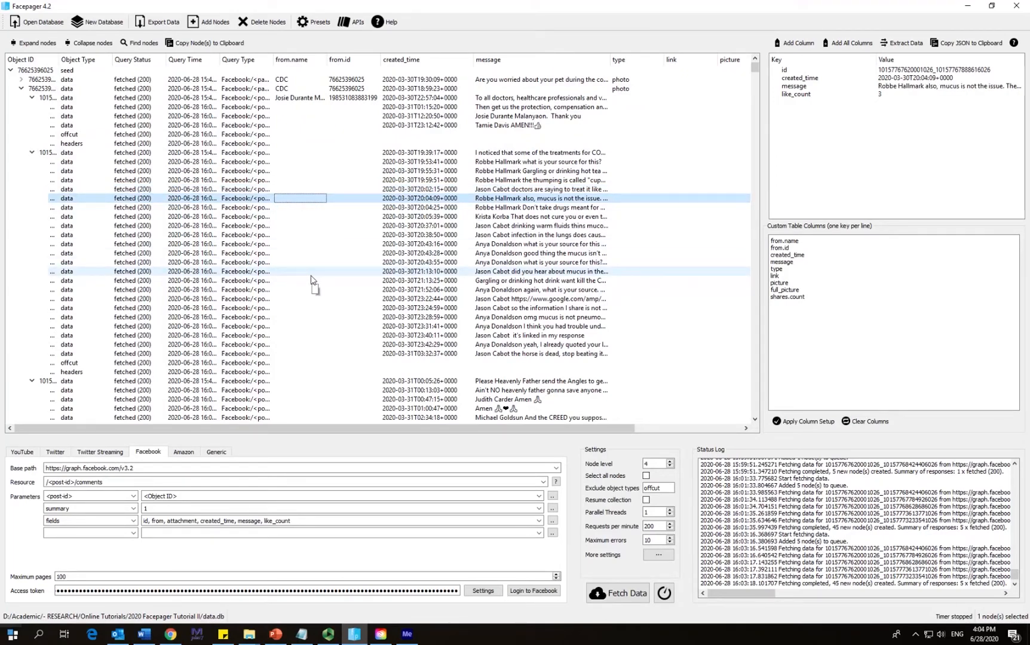
pyautogui.click(290, 162)
pyautogui.click(290, 172)
pyautogui.click(291, 180)
pyautogui.click(292, 198)
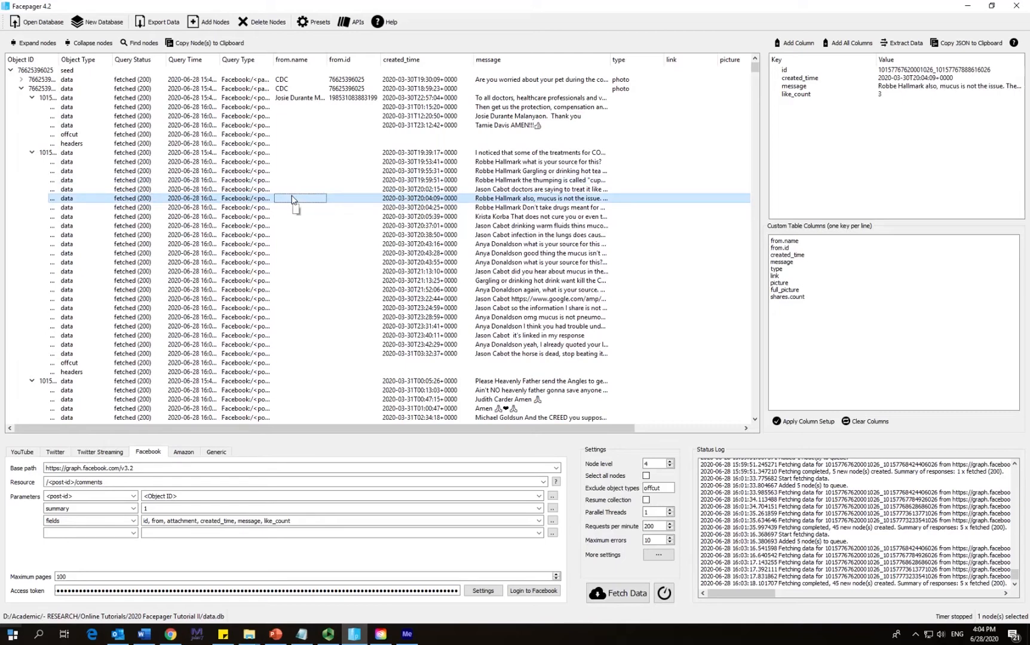
pyautogui.click(299, 155)
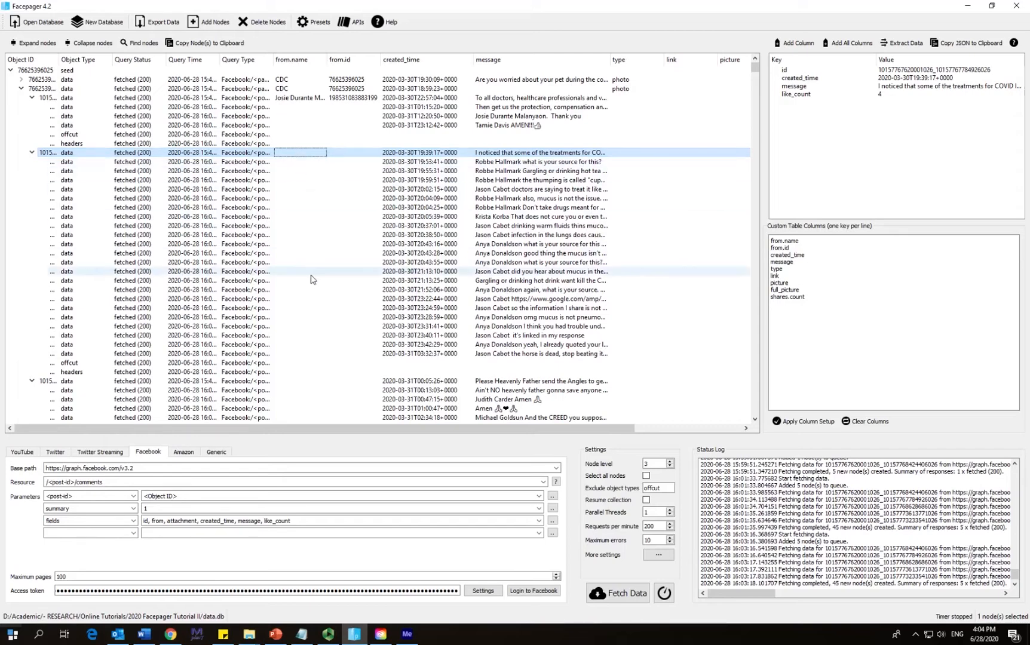
pyautogui.keyDown('shift'); pyautogui.click(318, 354); pyautogui.keyUp('shift')
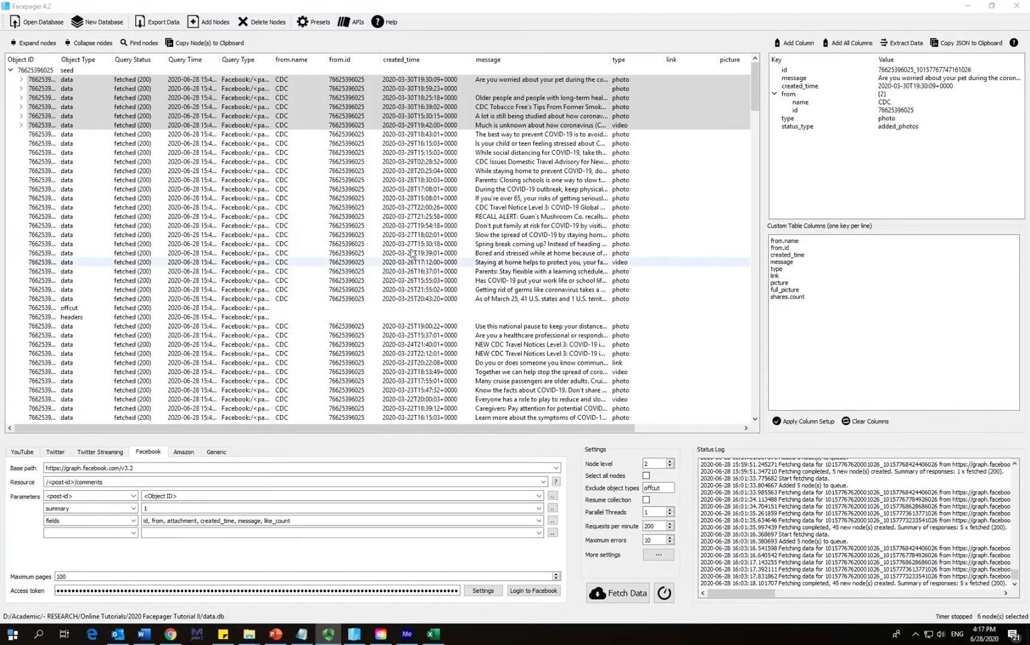
# Export the six newest CDC post nodes with their comments and replies to comments.csv, using the selected-nodes export mode
pyautogui.click(39, 71)
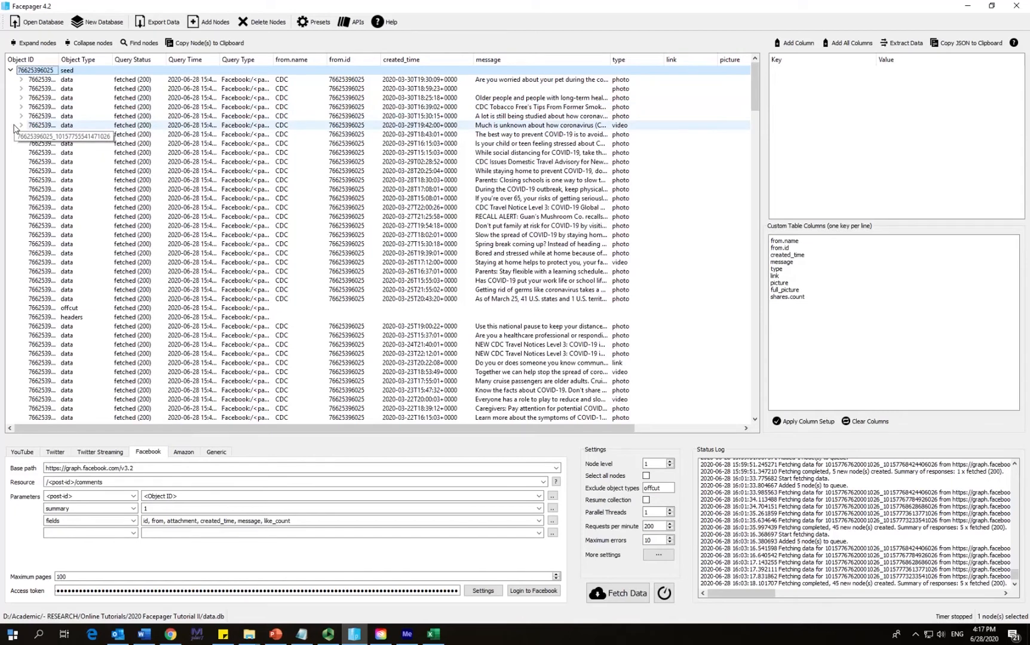
pyautogui.click(75, 79)
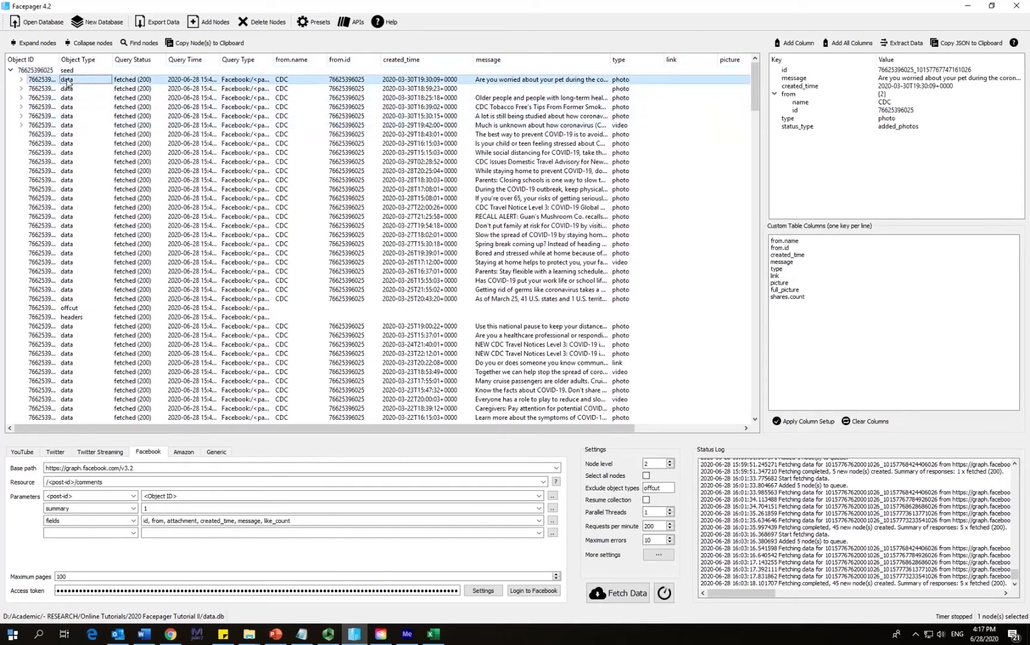
pyautogui.keyDown('shift'); pyautogui.click(54, 126); pyautogui.keyUp('shift')
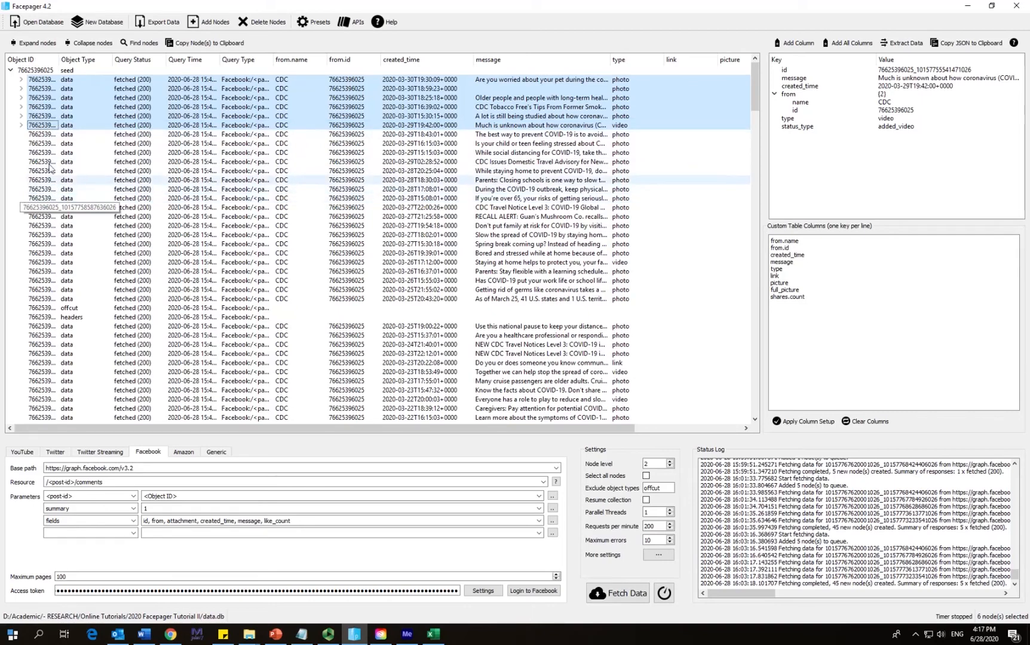
pyautogui.click(159, 23)
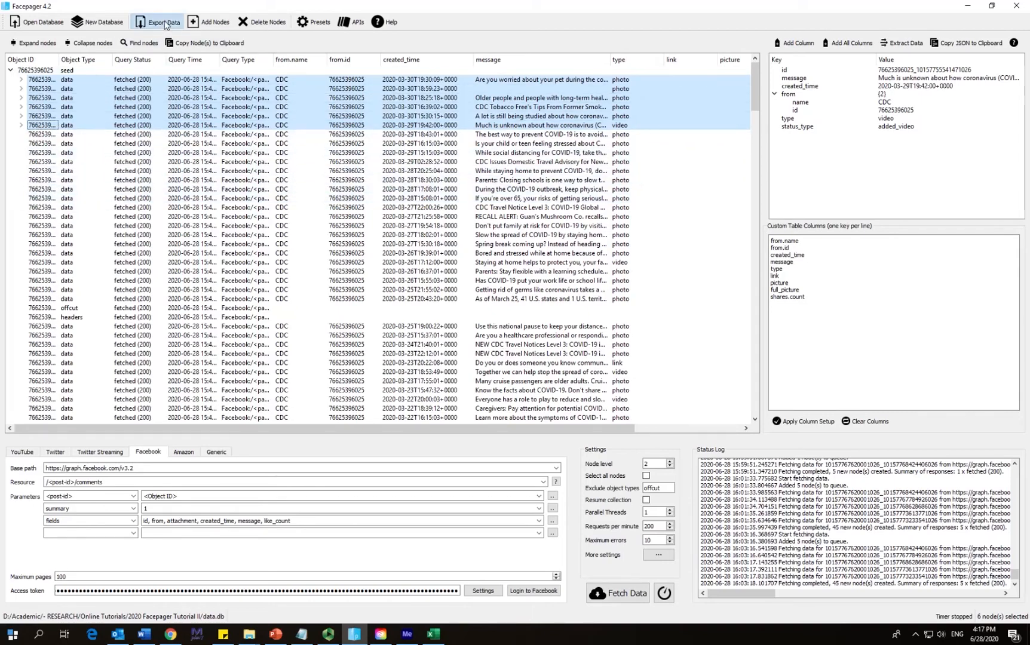
pyautogui.click(445, 248)
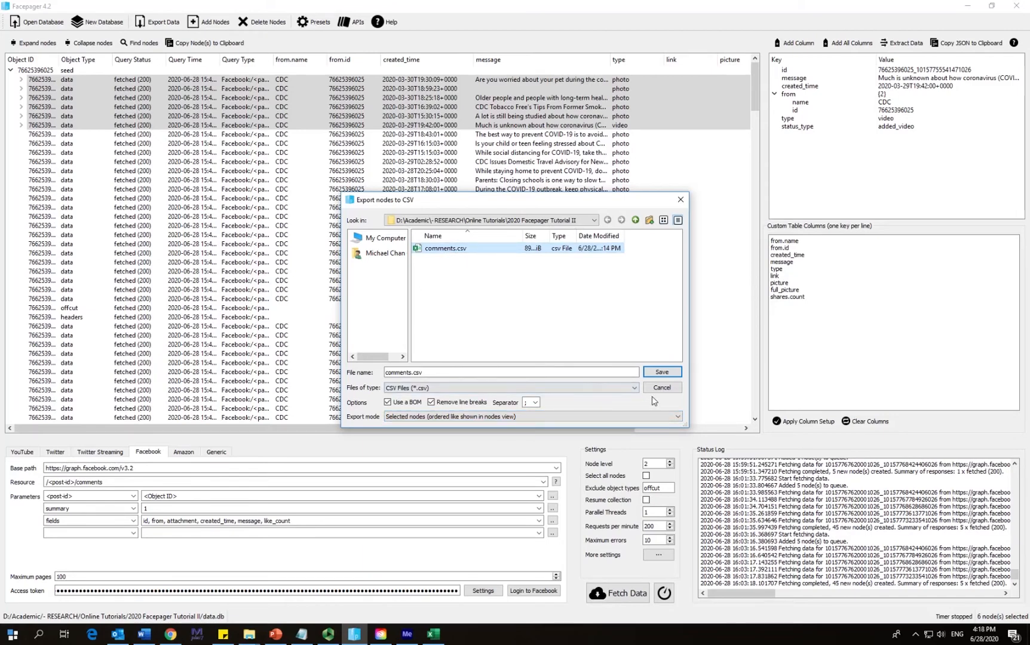
pyautogui.click(662, 372)
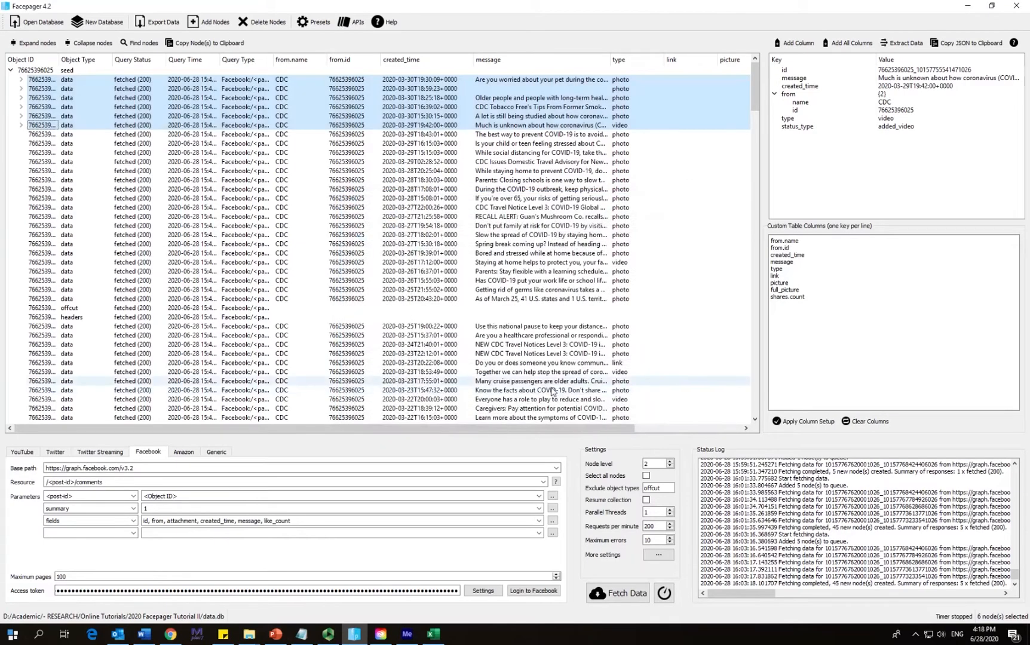
# Switch to the Comments.xlsx workbook in Excel, look through the exported rows on Sheet2 and return to the first row
pyautogui.click(432, 635)
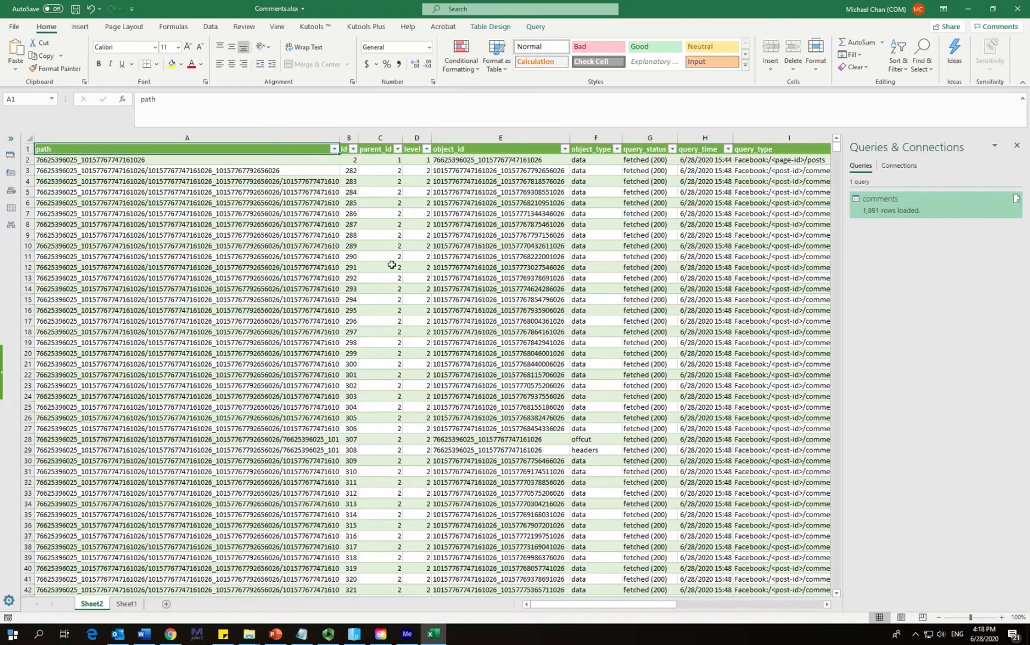
pyautogui.scroll(-20, 391, 265)
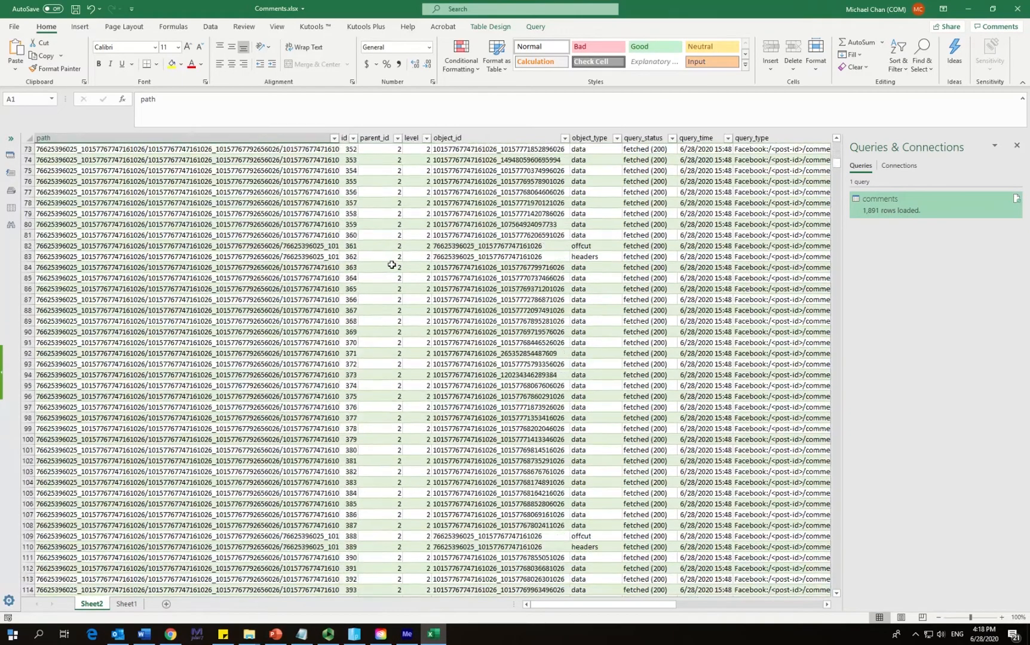
pyautogui.scroll(-12, 391, 265)
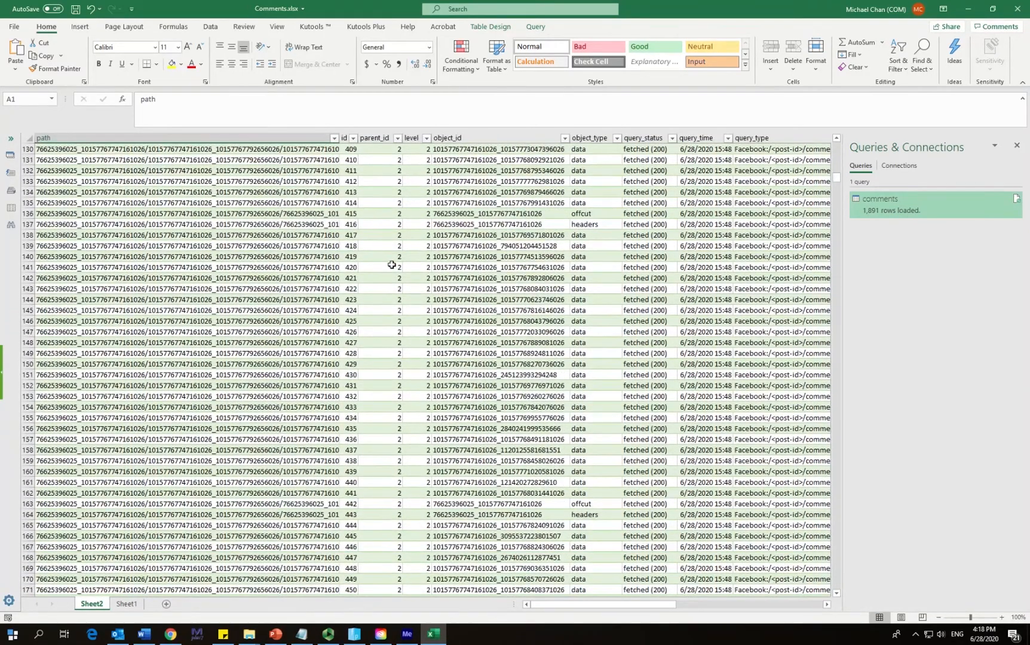
pyautogui.scroll(-13, 392, 265)
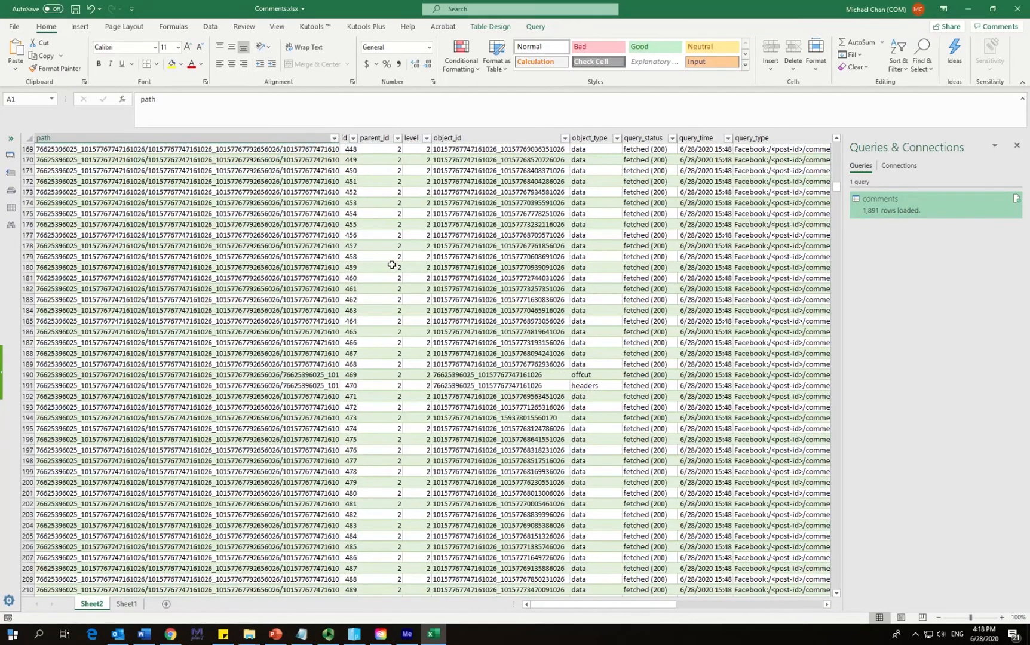
pyautogui.scroll(-20, 392, 264)
pyautogui.moveTo(838, 210); pyautogui.dragTo(836, 143)
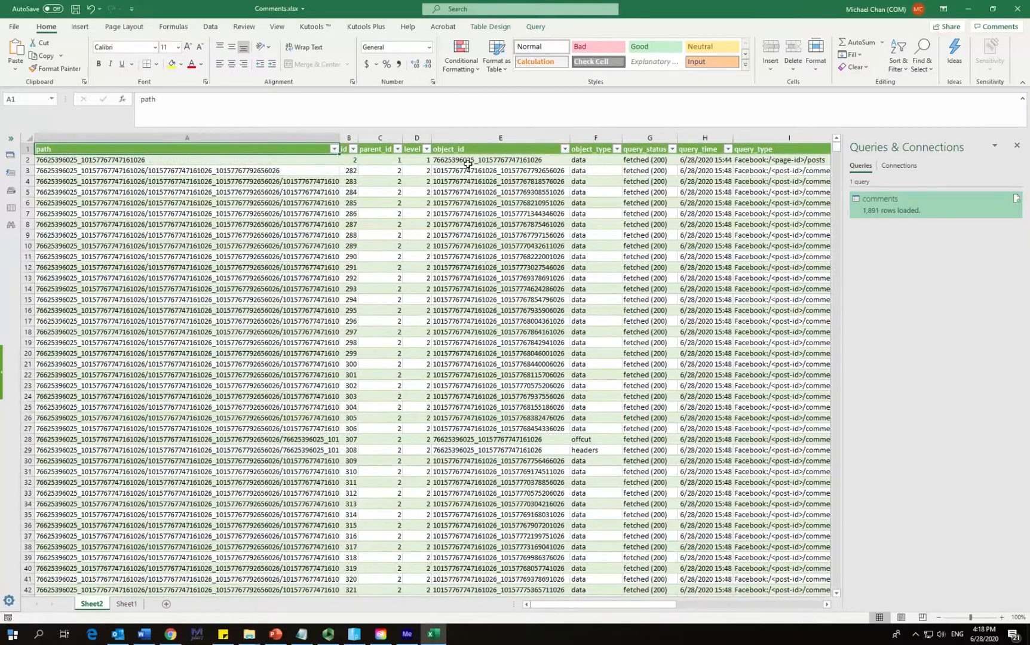
# Filter the level column to show only level 1 rows, the CDC posts
pyautogui.click(427, 150)
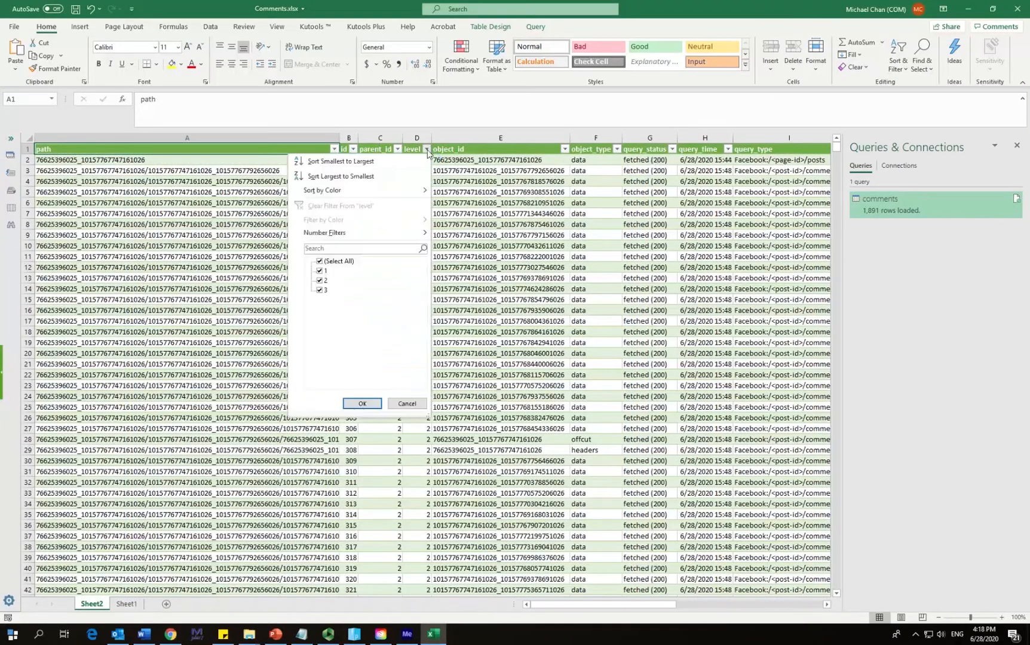
pyautogui.click(319, 262)
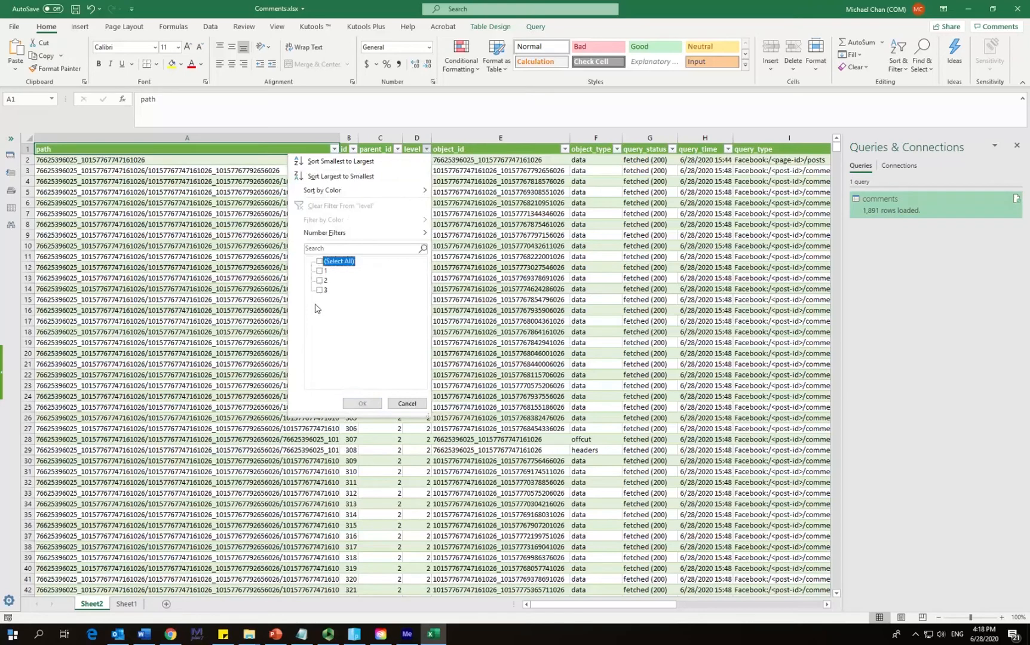
pyautogui.click(319, 271)
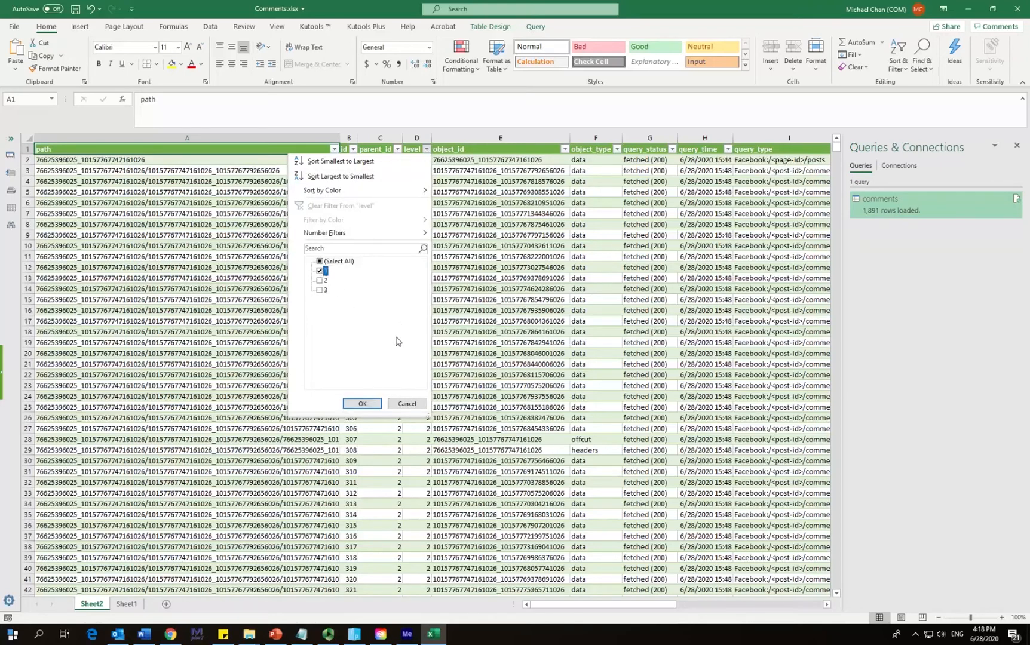
pyautogui.click(362, 404)
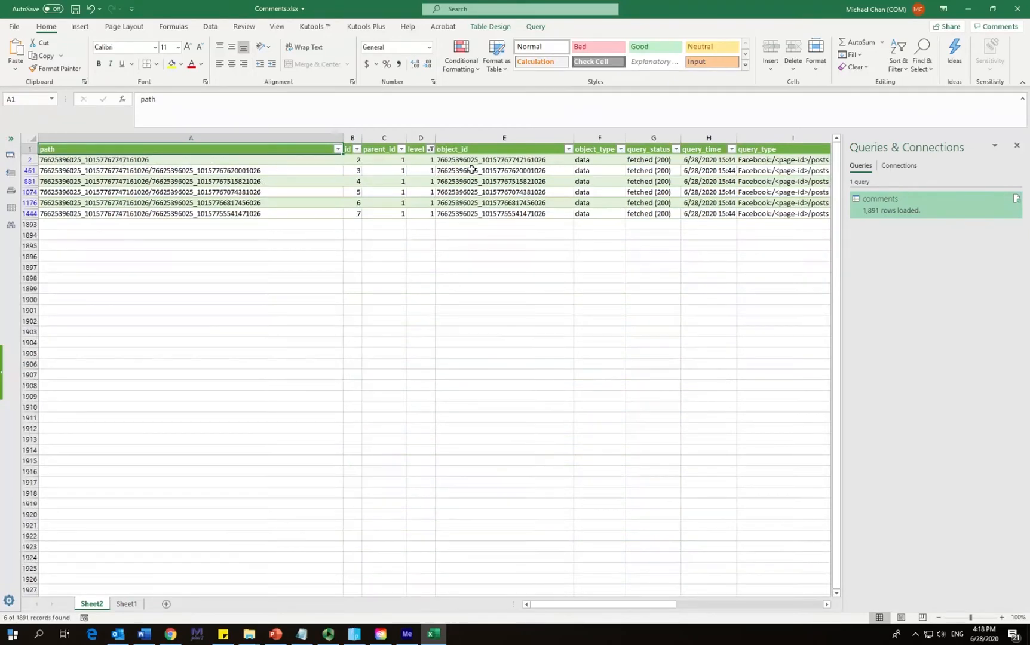
pyautogui.moveTo(567, 604); pyautogui.dragTo(460, 590)
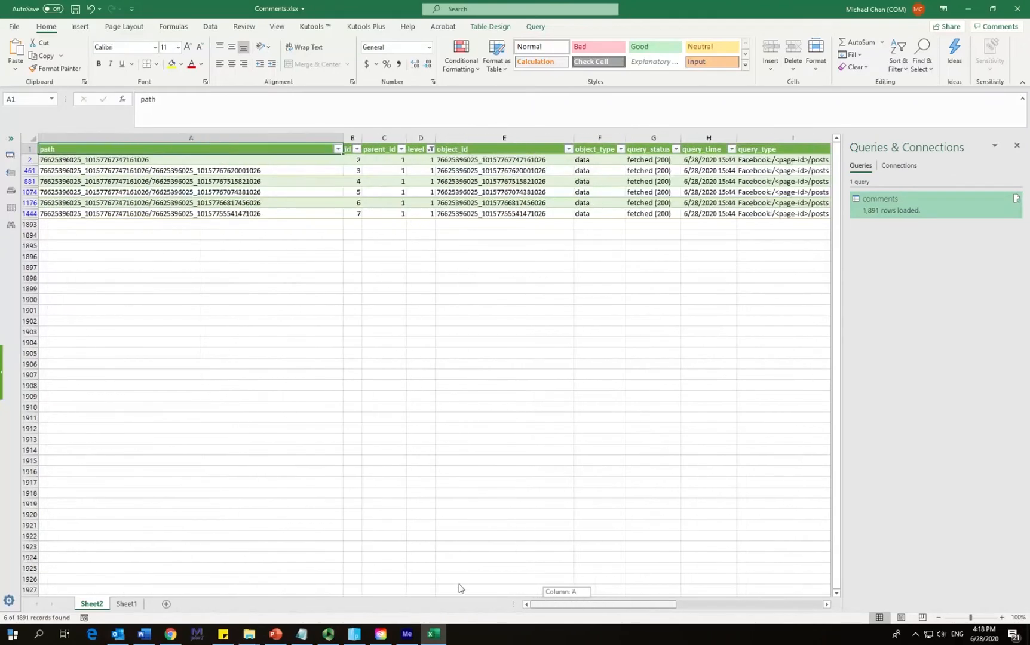
# Switch the level filter to 2 only and look through the comment rows
pyautogui.click(430, 149)
pyautogui.click(323, 281)
pyautogui.click(365, 403)
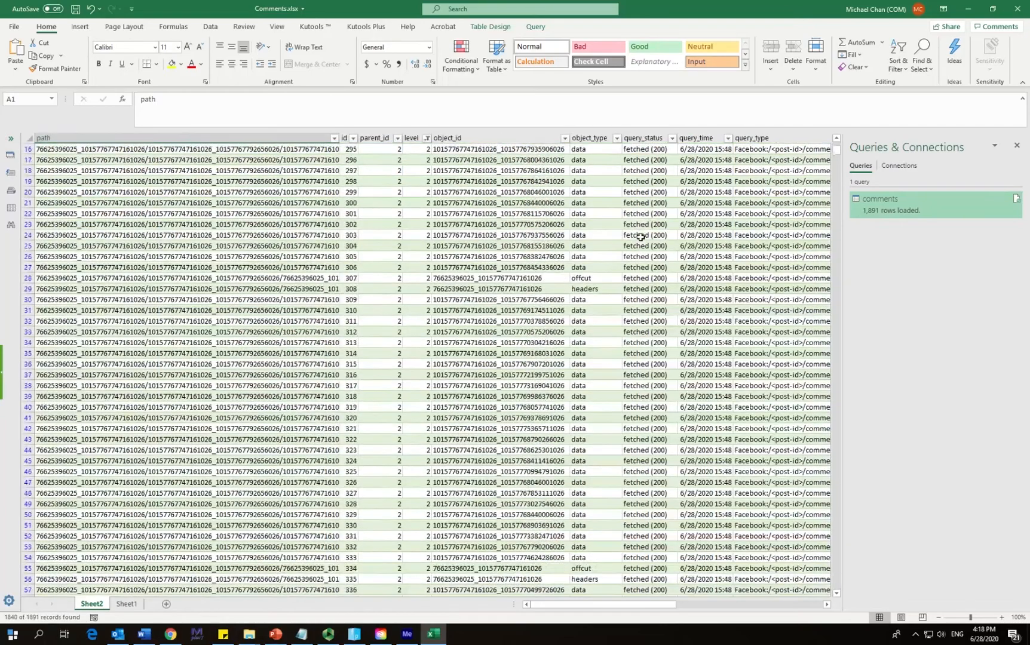
pyautogui.scroll(-20, 640, 237)
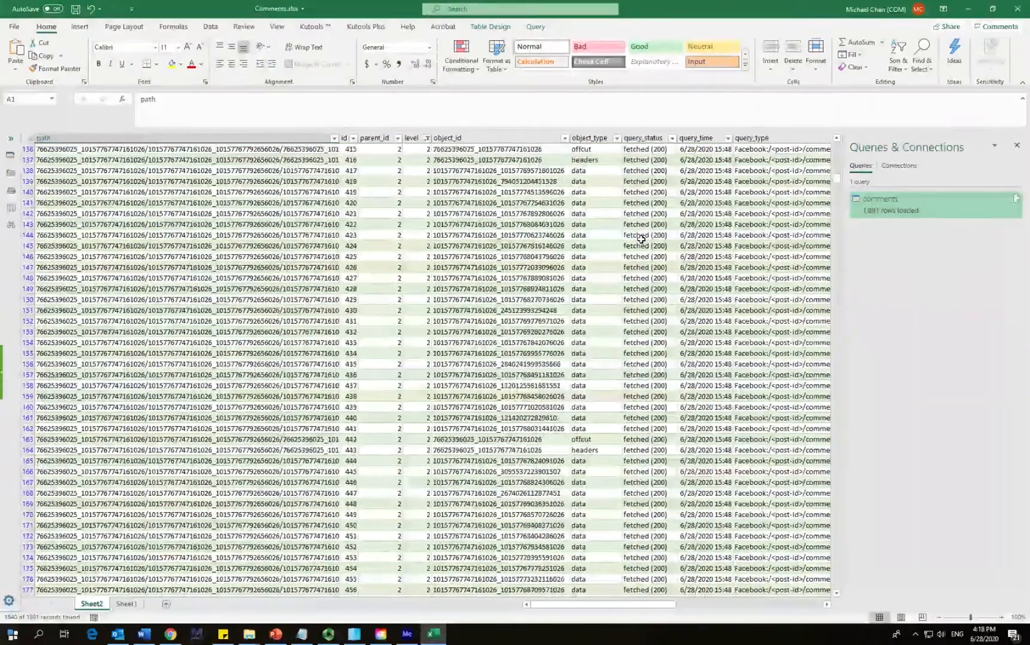
pyautogui.moveTo(837, 179); pyautogui.dragTo(831, 129)
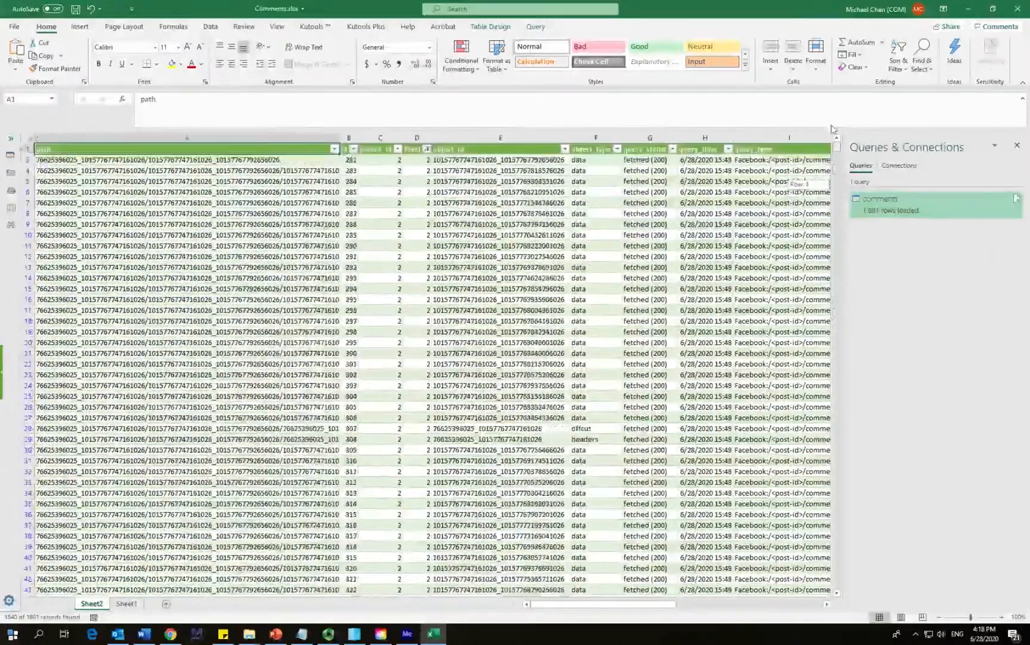
# Set the level filter to 3 only and look through the rows of replies to comments
pyautogui.click(426, 149)
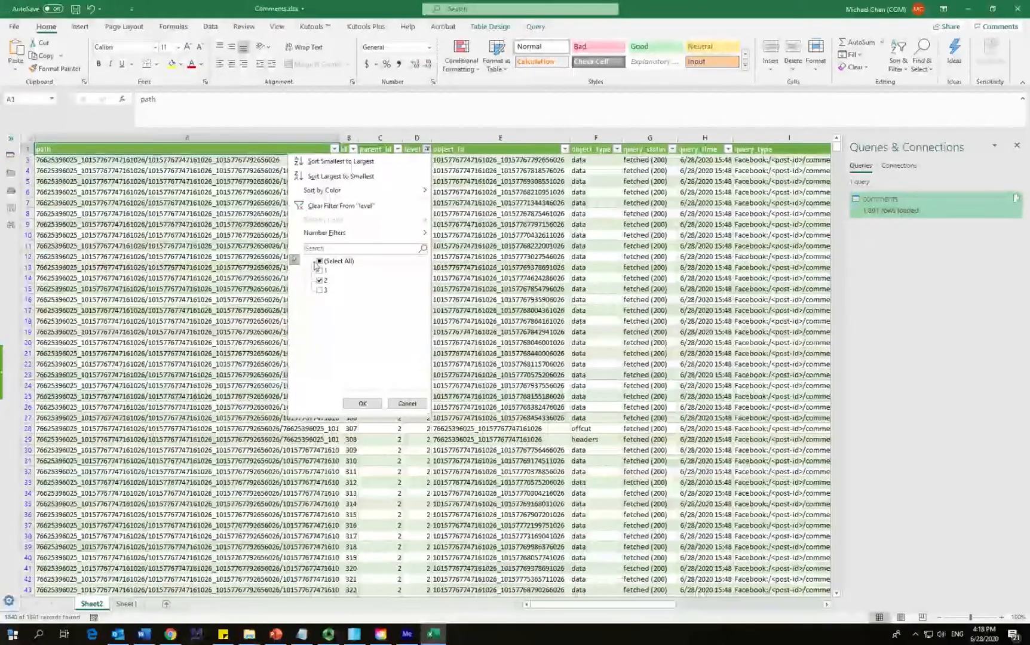
pyautogui.click(320, 290)
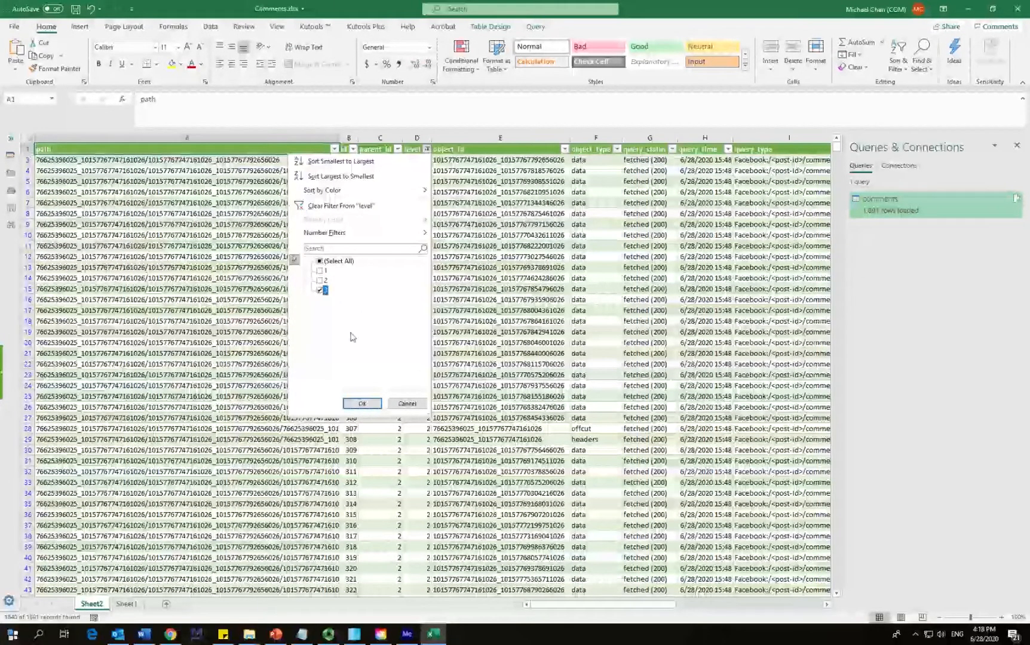
pyautogui.click(363, 404)
pyautogui.scroll(-6, 573, 293)
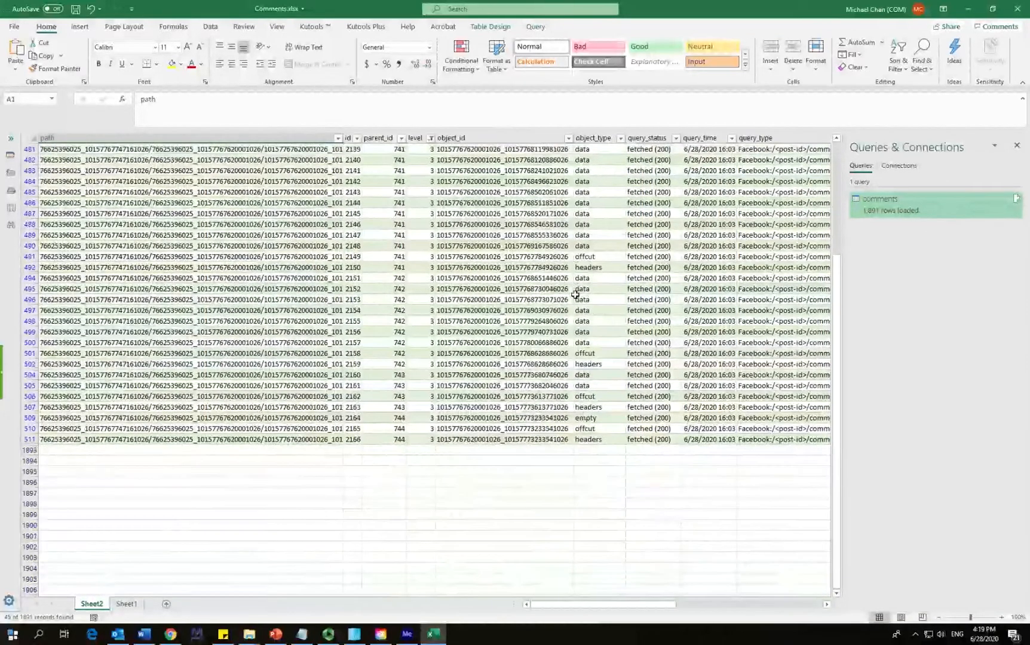
pyautogui.scroll(6, 575, 296)
pyautogui.scroll(1, 575, 295)
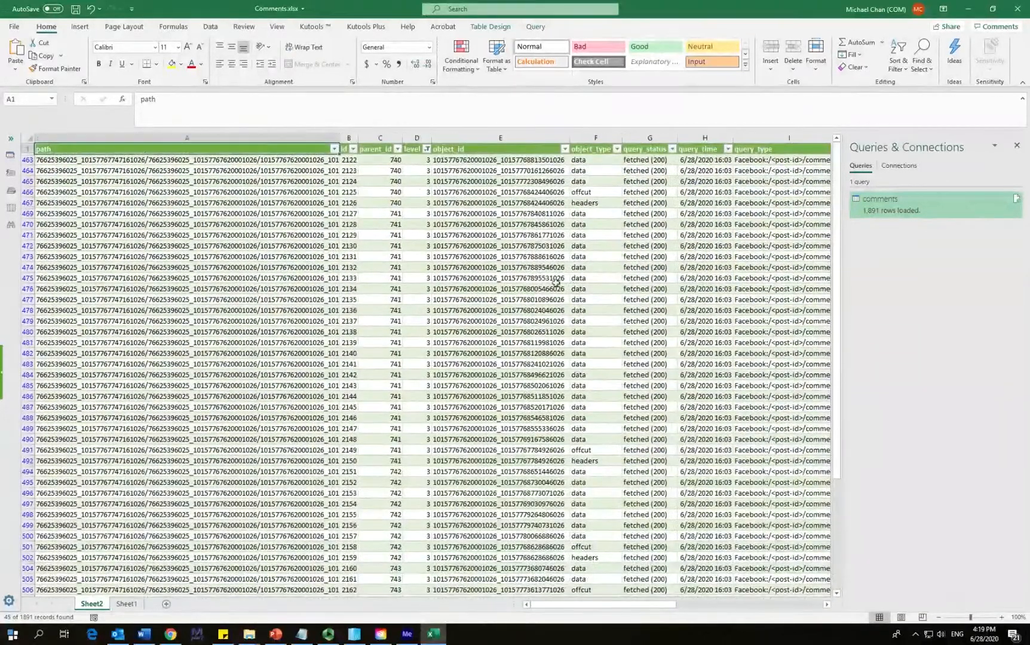
# Reselect all values in the level column's filter to show posts, comments and replies together
pyautogui.click(430, 152)
pyautogui.click(427, 150)
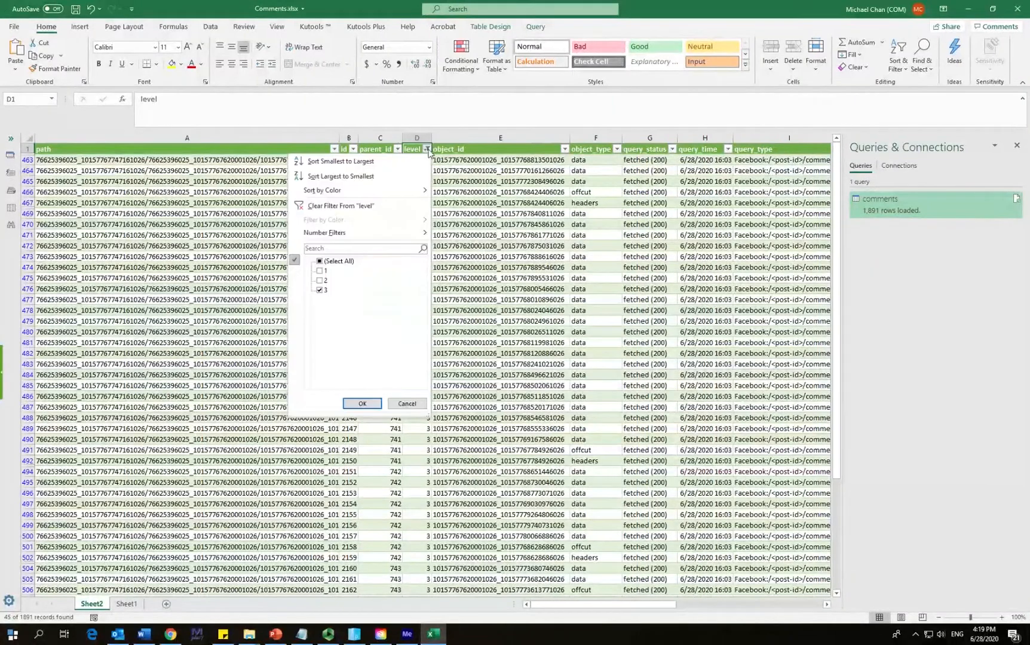
pyautogui.click(319, 262)
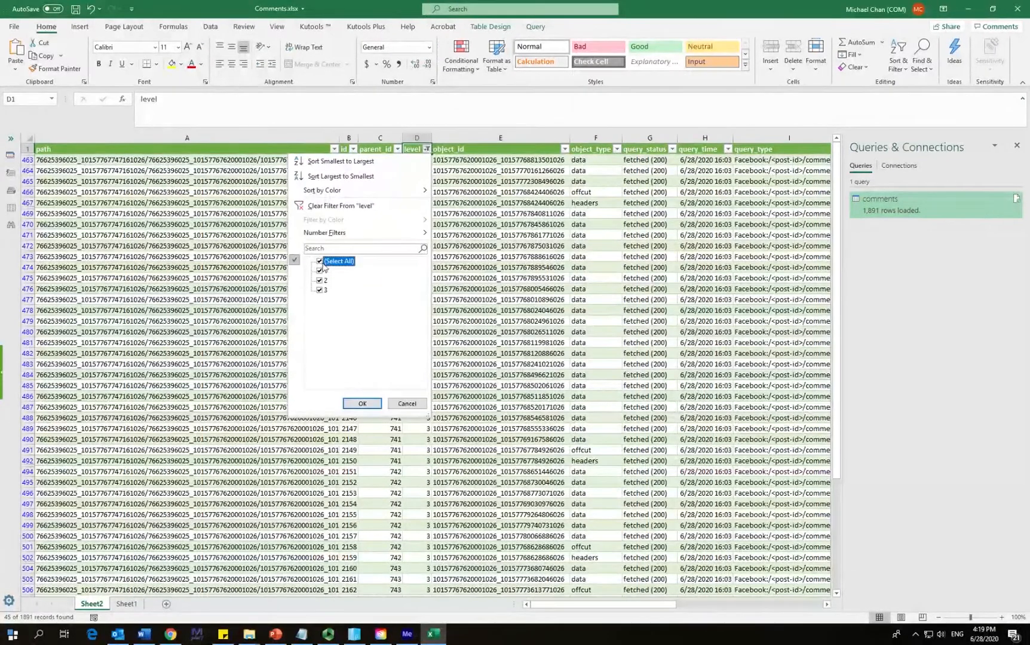
pyautogui.click(362, 404)
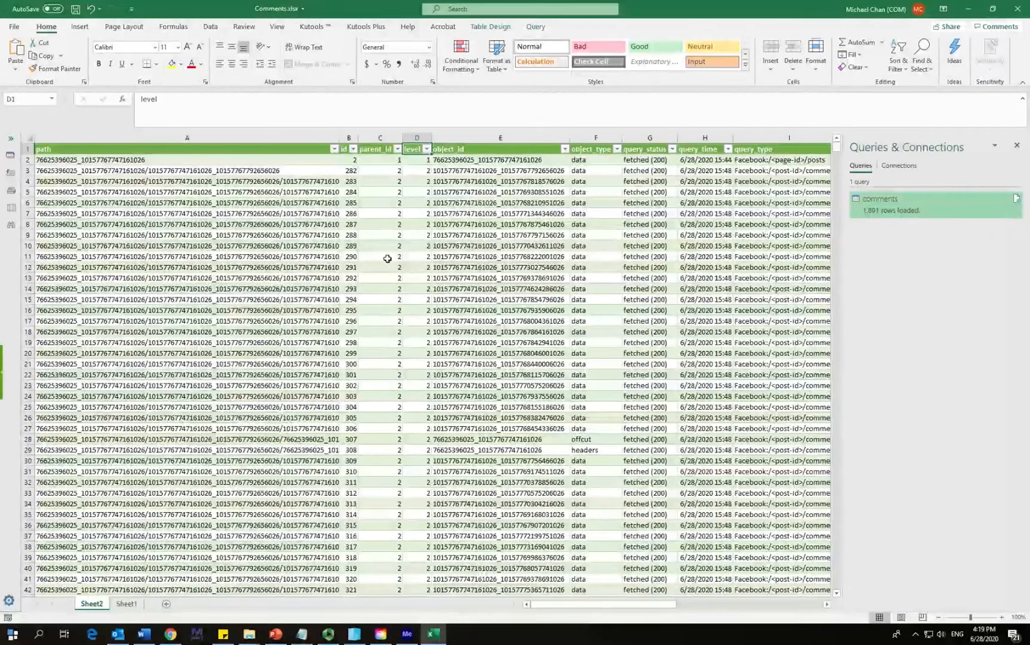